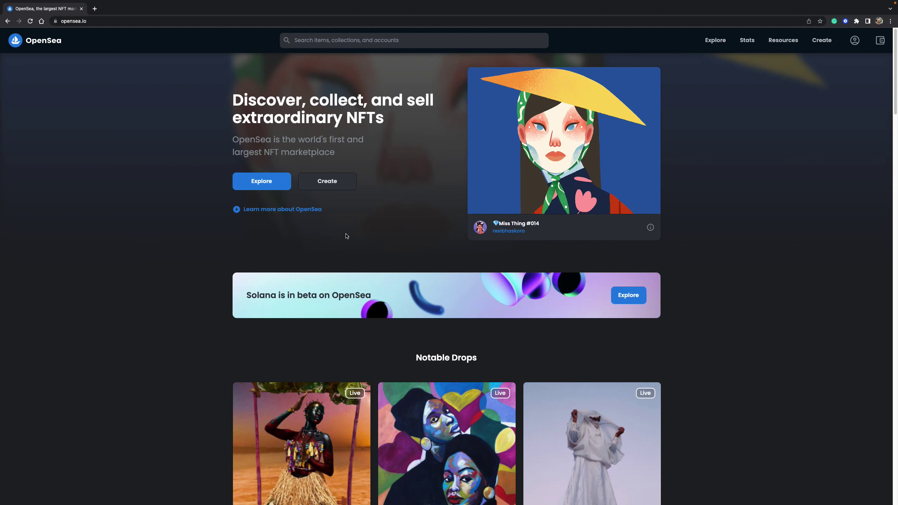
- Start creating an NFT on OpenSea and choose MetaMask from the expanded list of wallet providers
click(339, 180)
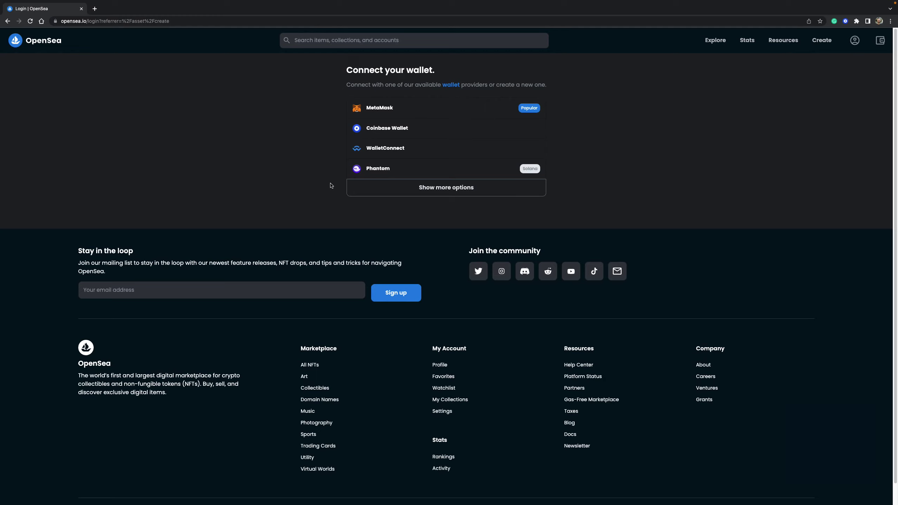
click(431, 187)
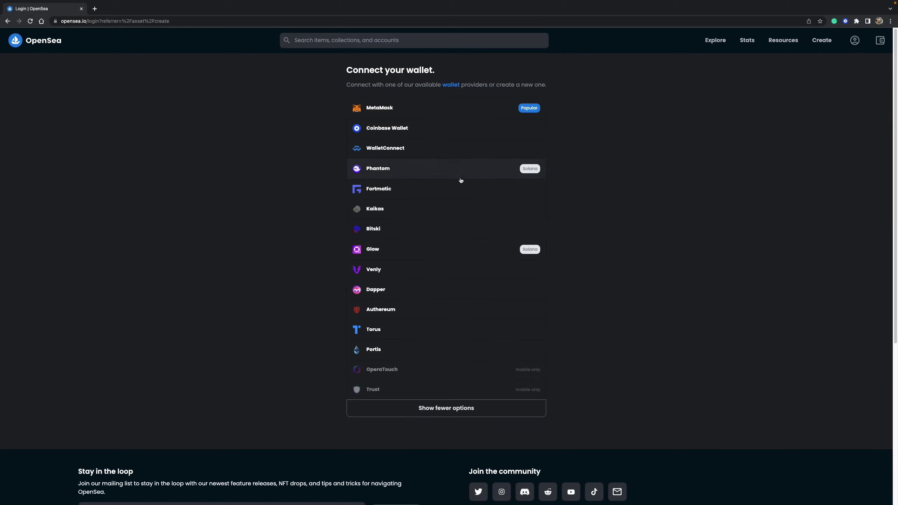
click(410, 112)
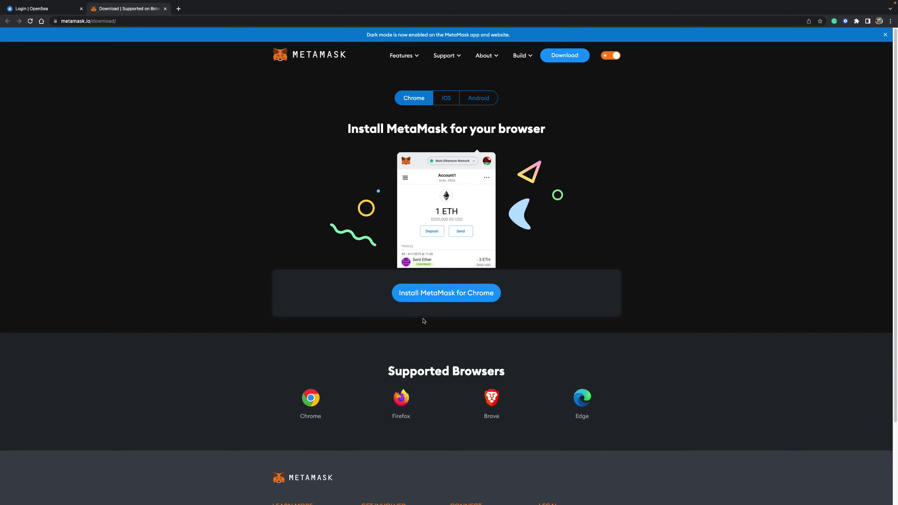
- Install the MetaMask extension for Chrome from the Chrome Web Store
click(457, 300)
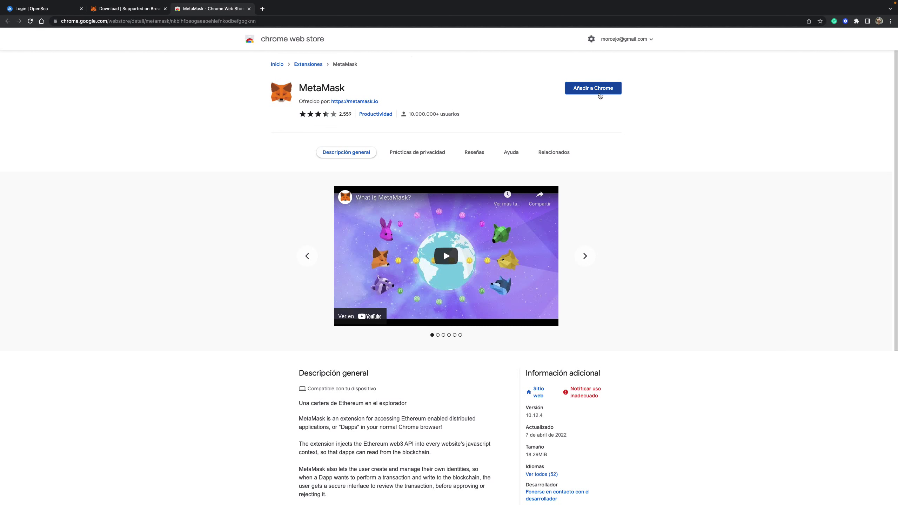
click(600, 93)
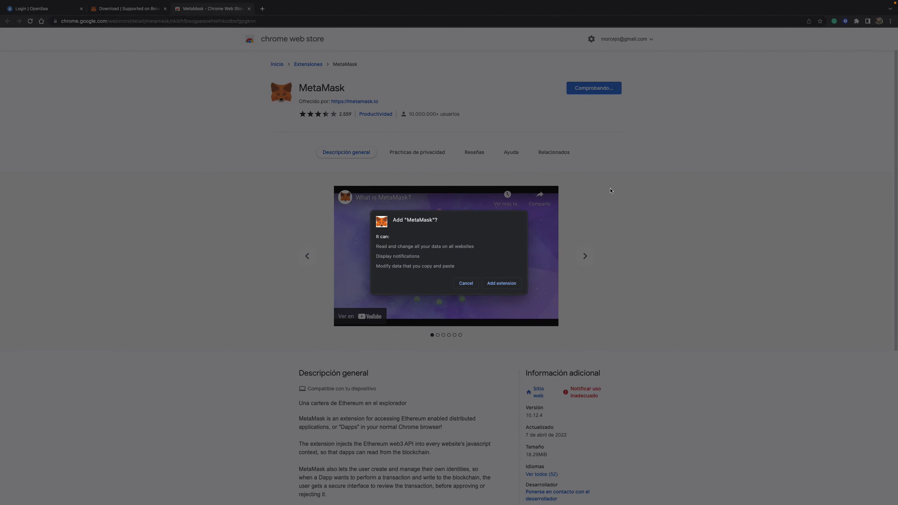
click(503, 286)
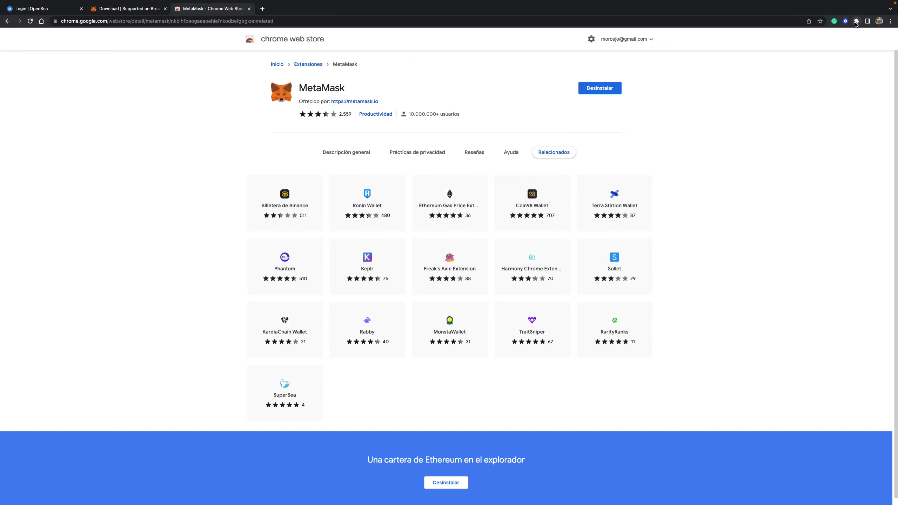
- Pin the MetaMask extension so that it stays available in the browser
click(856, 21)
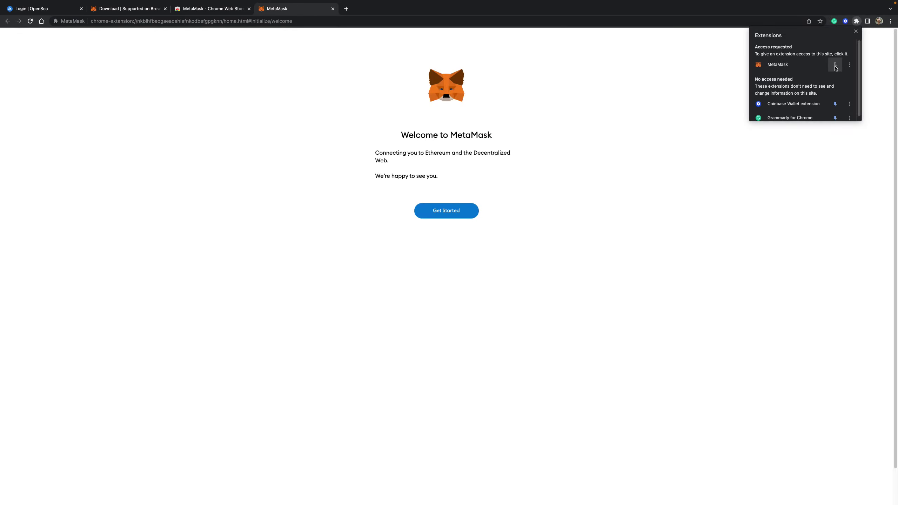
click(835, 67)
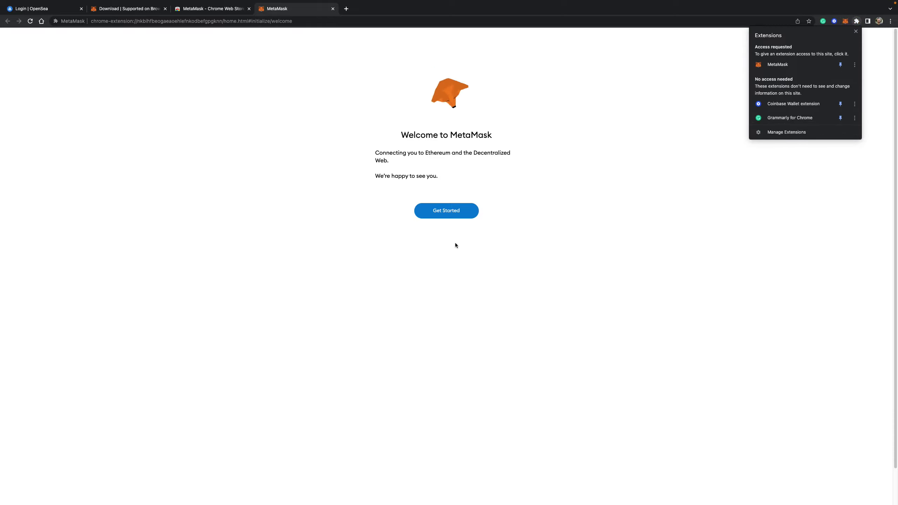
click(528, 232)
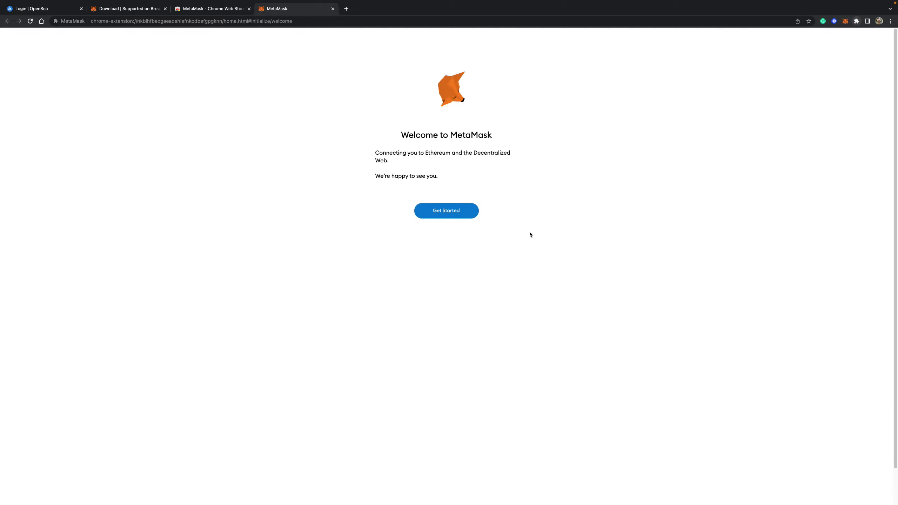
- Begin the MetaMask setup with a new wallet and agree to share anonymized usage data
click(448, 214)
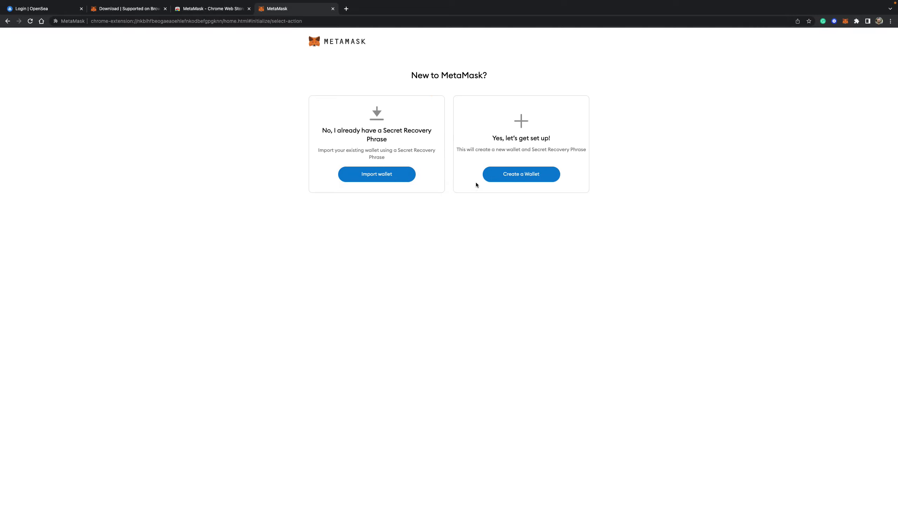
click(518, 177)
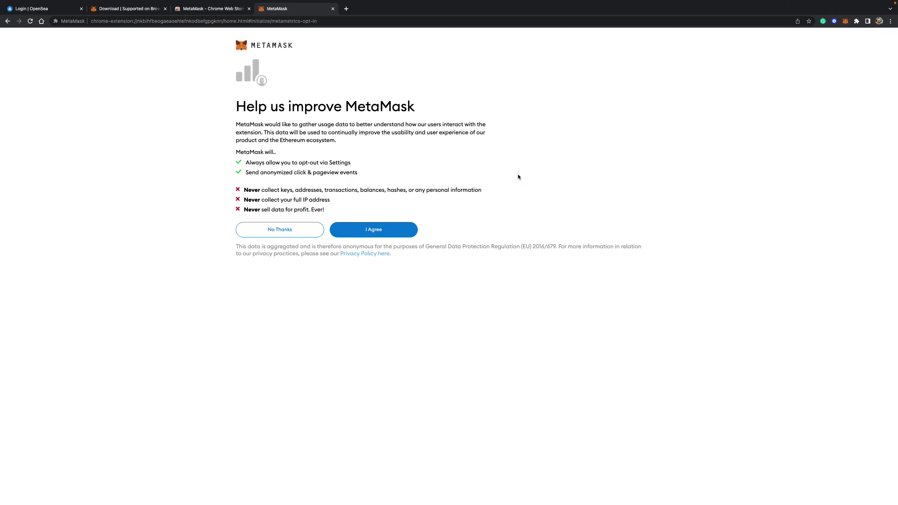
double_click(260, 174)
click(347, 174)
click(377, 231)
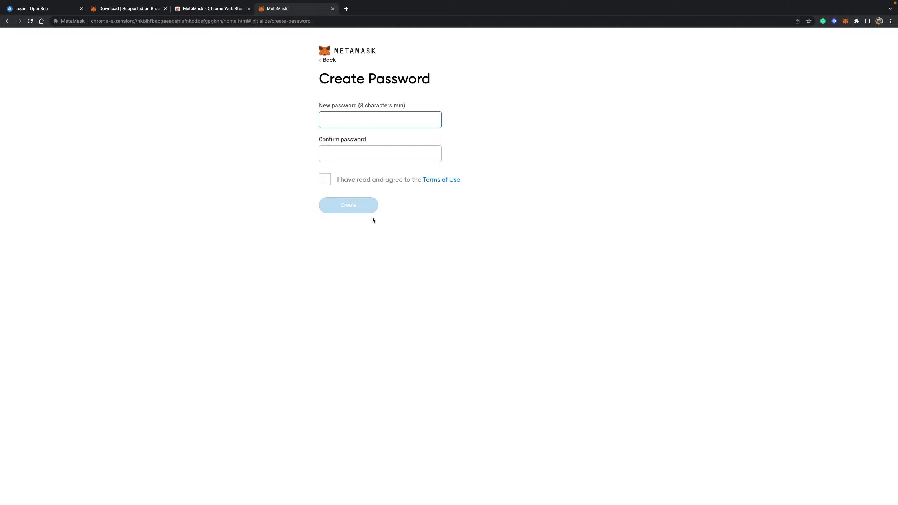
- Enter and confirm a new wallet password, accept the Terms of Use and create the wallet
text(•)
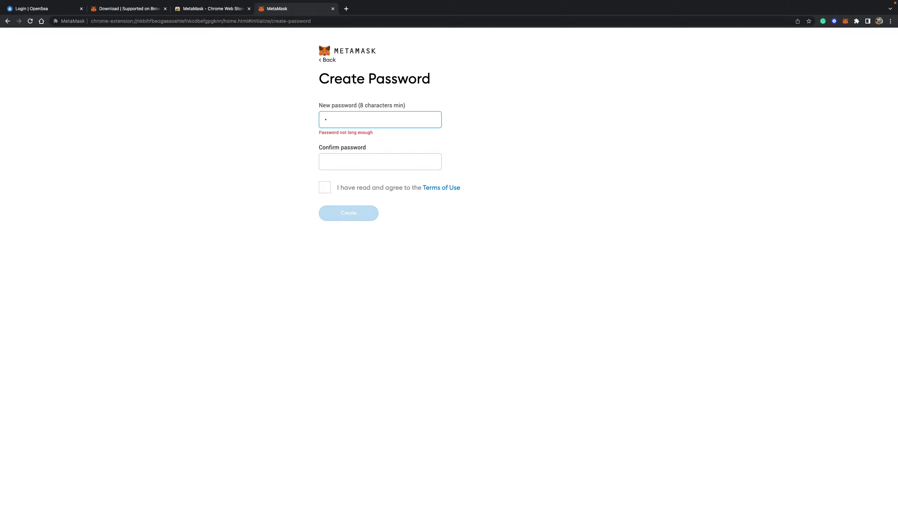
text(•••••••)
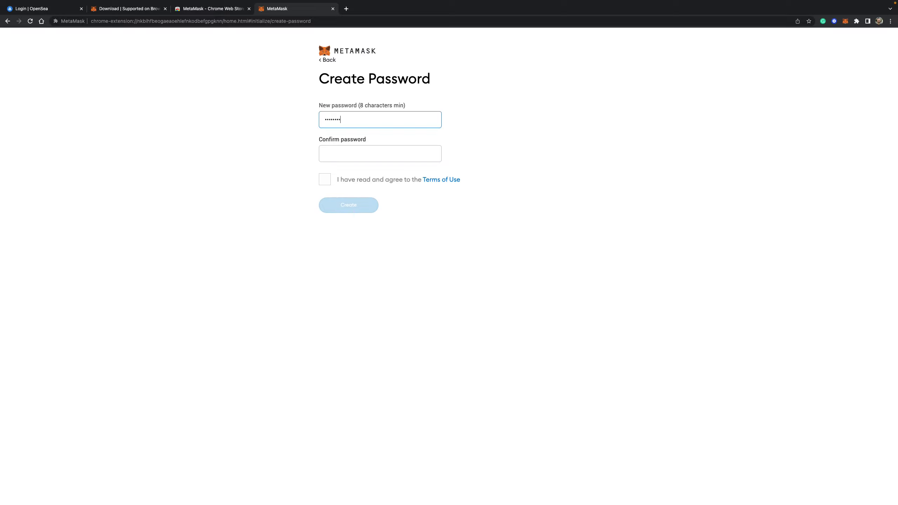
text(••••••••)
key(Tab)
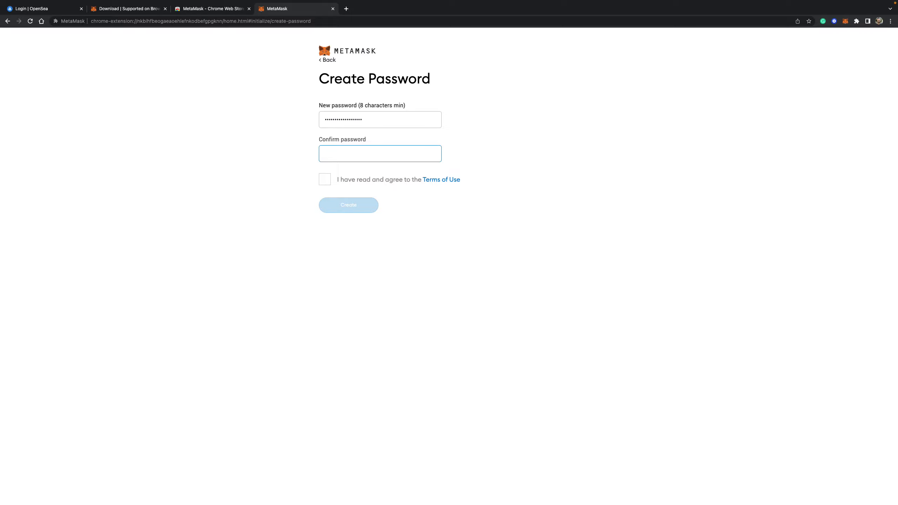
text(•••••••)
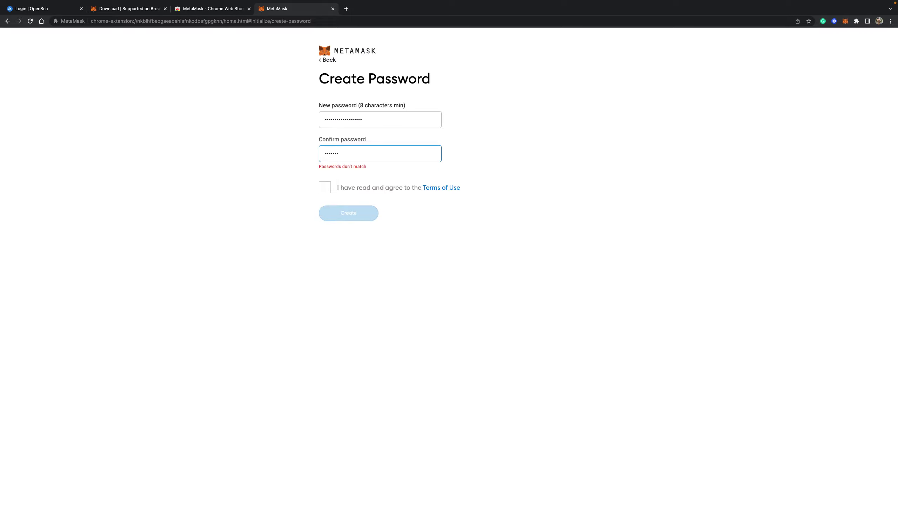
text(•••••••)
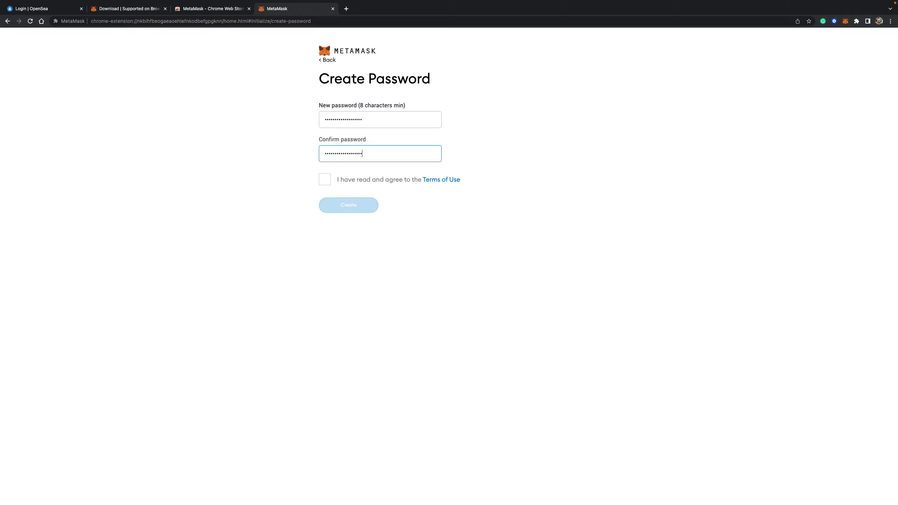
click(326, 180)
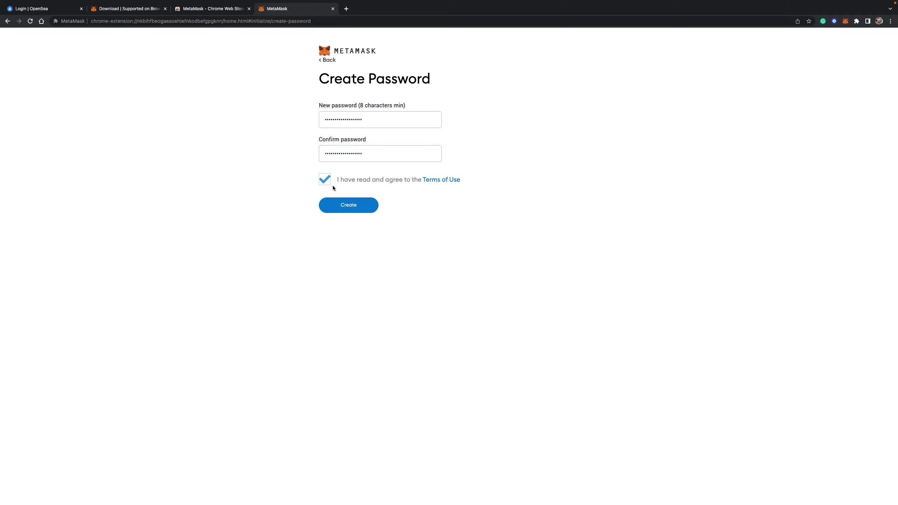
click(342, 209)
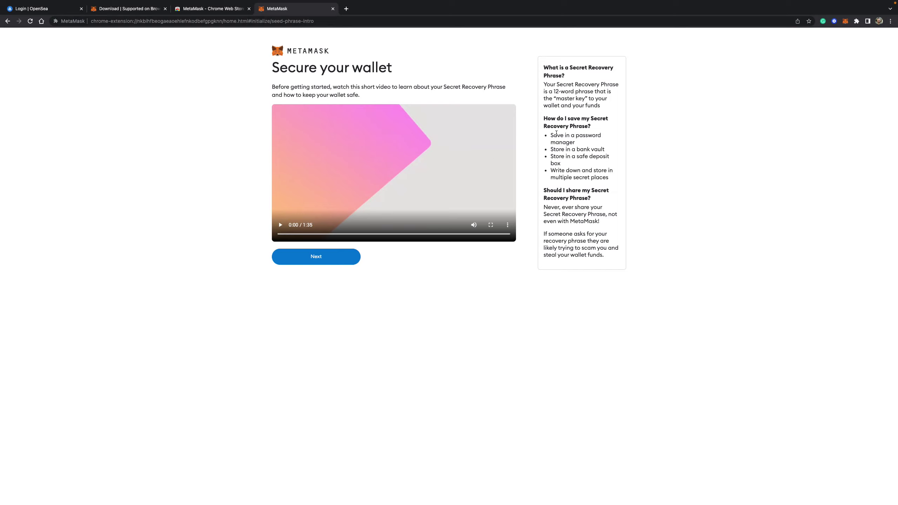
- Go through the wallet security introduction, postpone the Secret Recovery Phrase backup and dismiss the What's new notice
drag(593, 119, 588, 126)
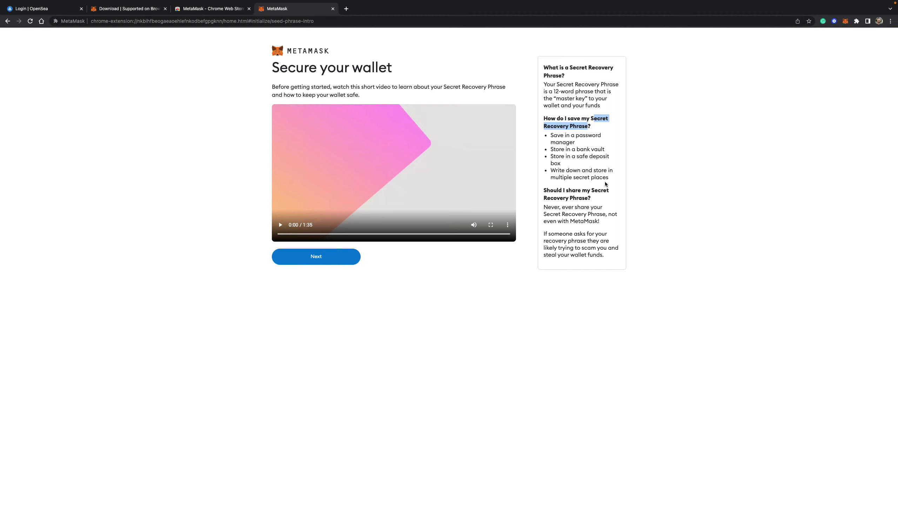
click(633, 154)
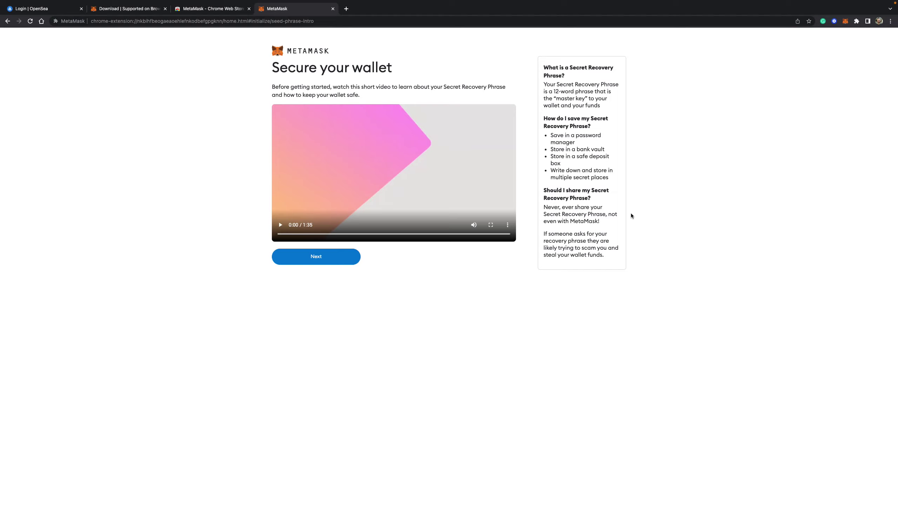
click(313, 260)
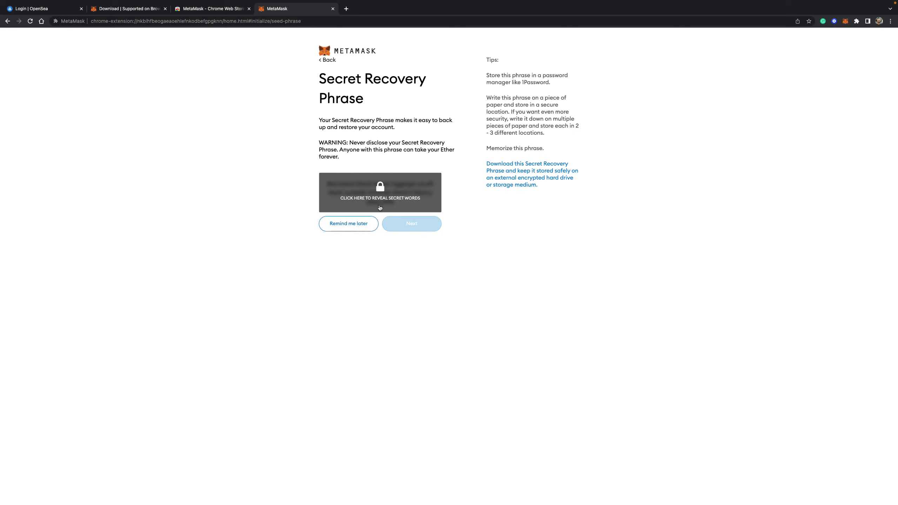
click(367, 229)
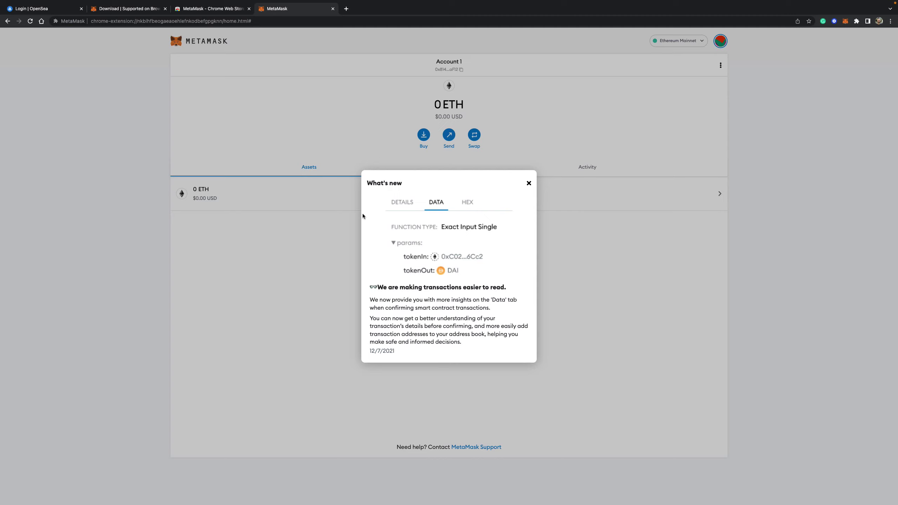
click(528, 184)
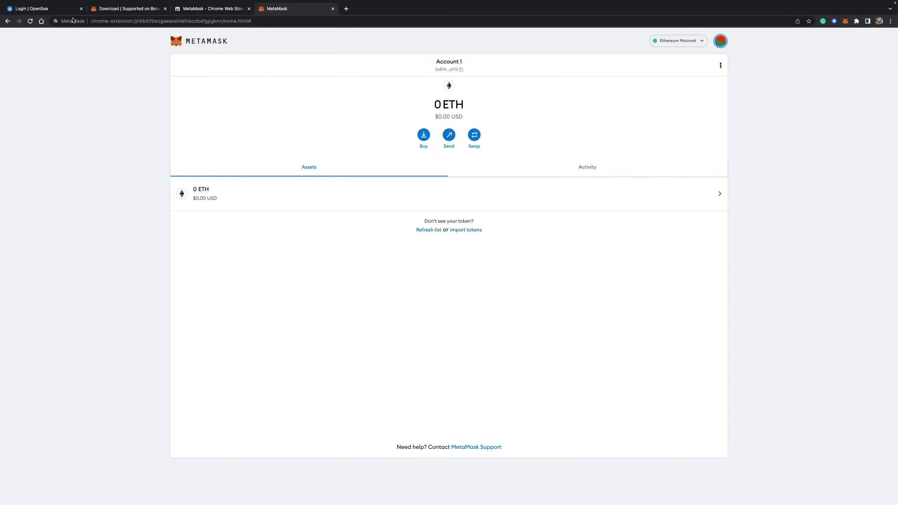
- Reload the OpenSea login page and connect MetaMask's Account 1 to it
click(62, 13)
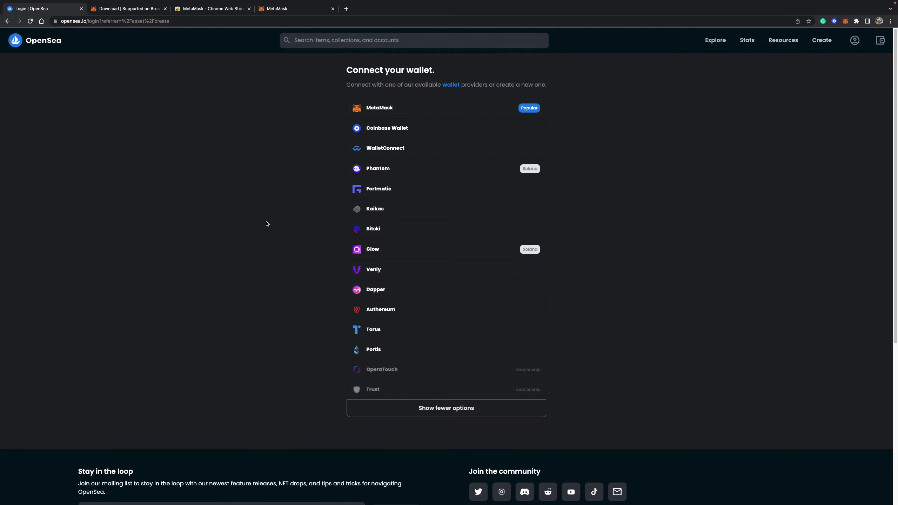
click(185, 21)
key(Return)
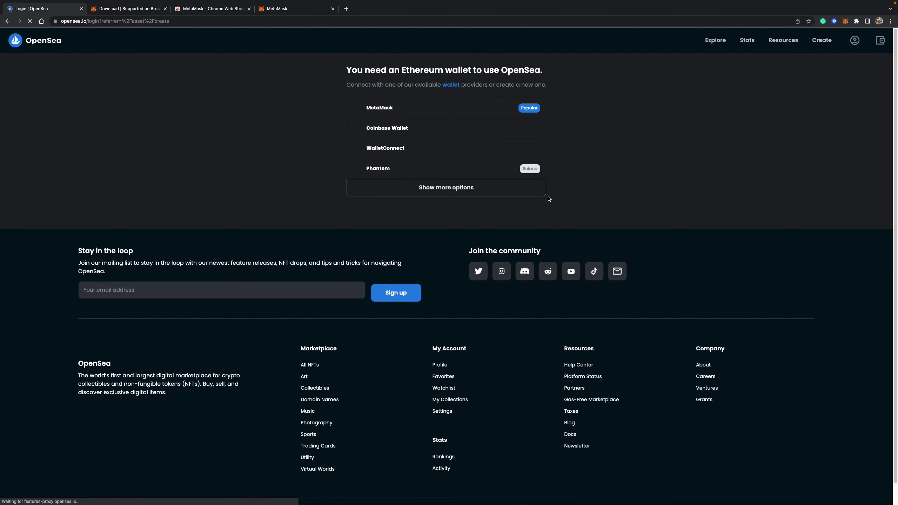
click(425, 112)
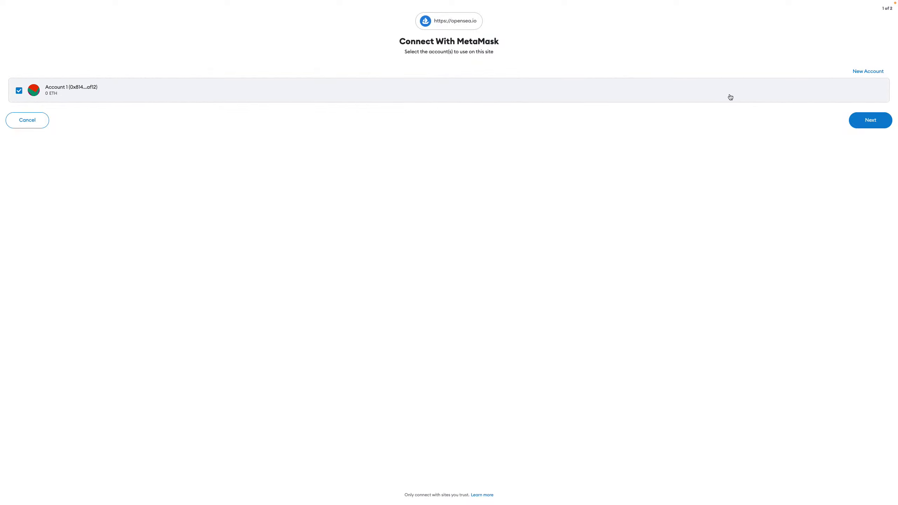
click(866, 122)
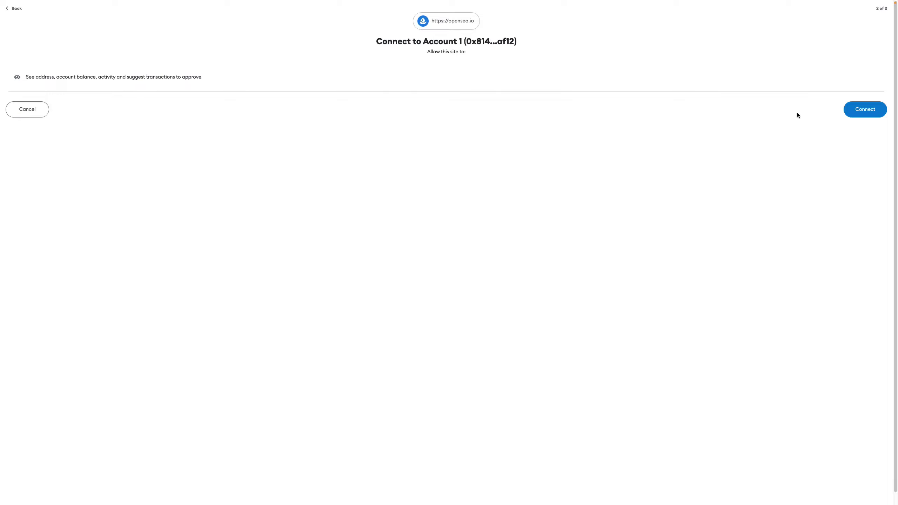
click(854, 110)
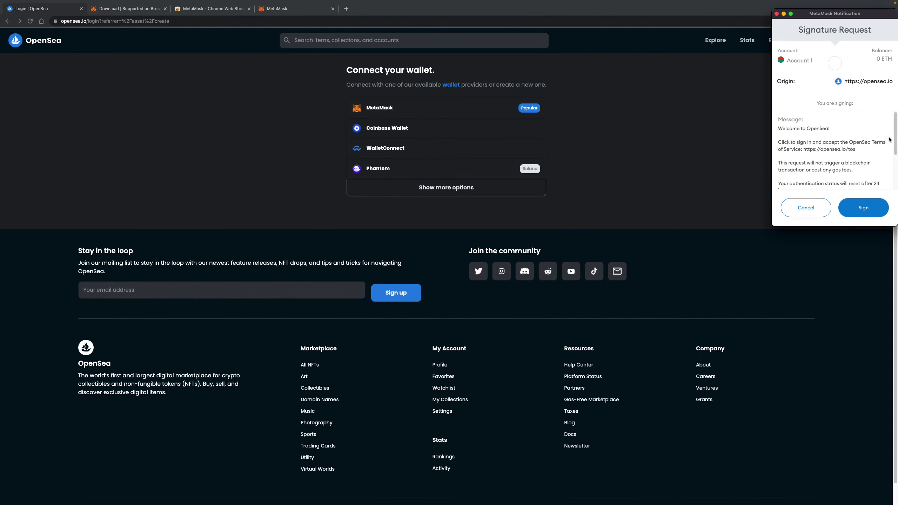
- Read through the OpenSea signature request in MetaMask and sign it
drag(895, 134, 896, 175)
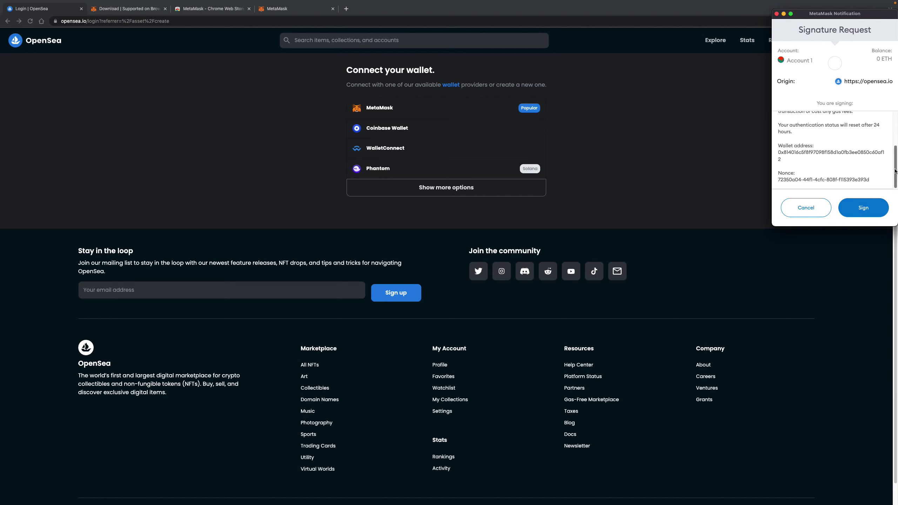
drag(894, 171, 892, 131)
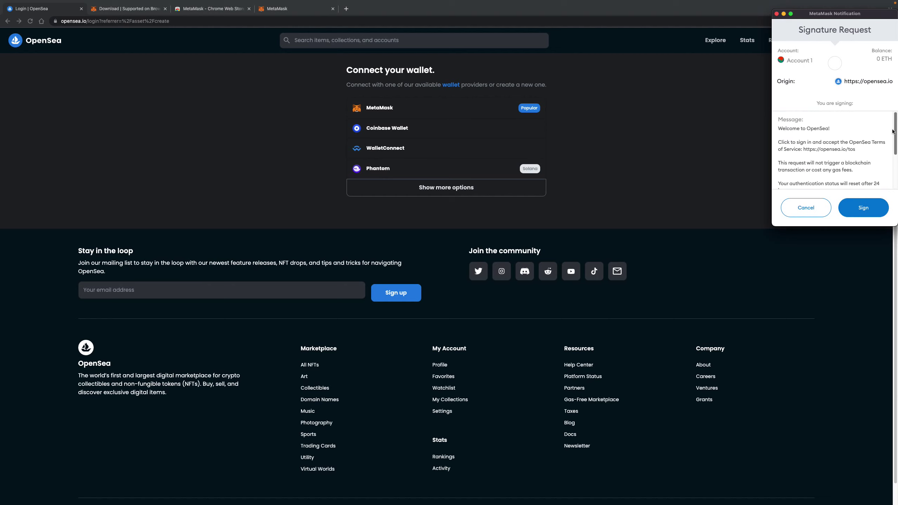
click(863, 208)
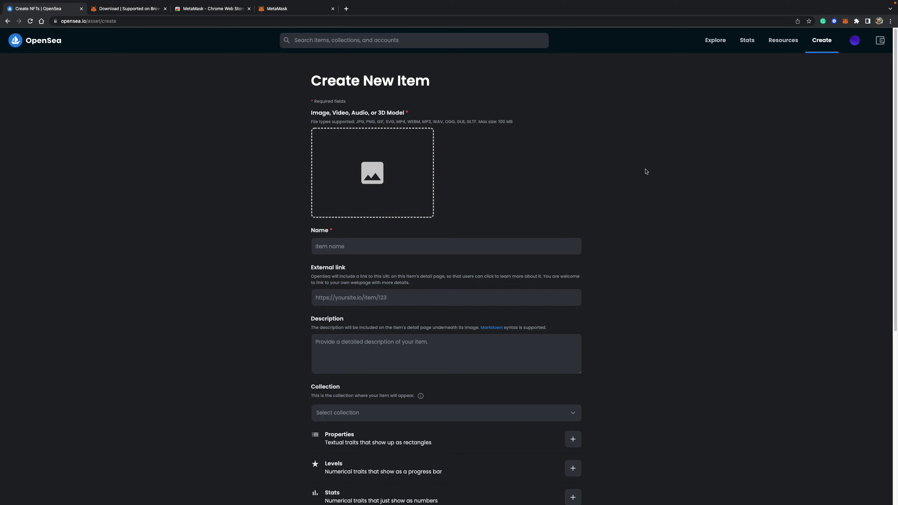
- Add the aerial coastal city image from the computer as the new item's media file
mouse_move(855, 42)
mouse_move(140, 483)
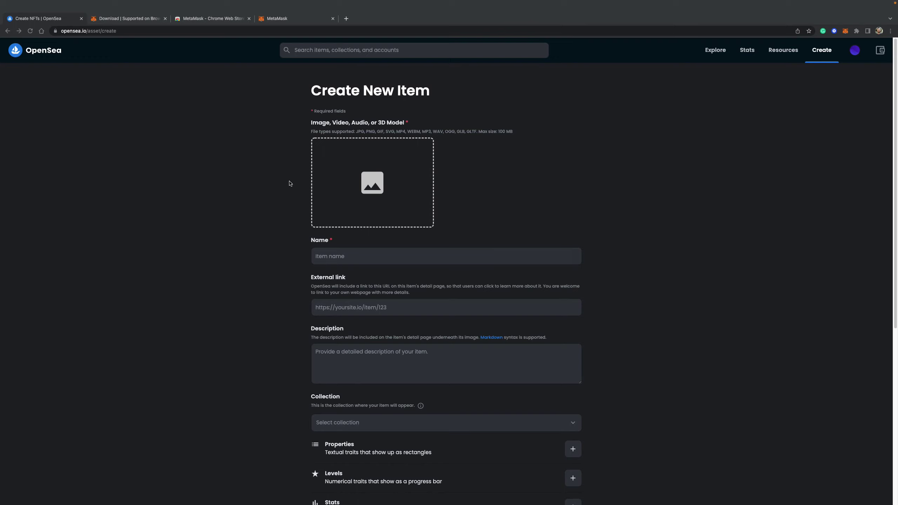
drag(369, 216, 377, 185)
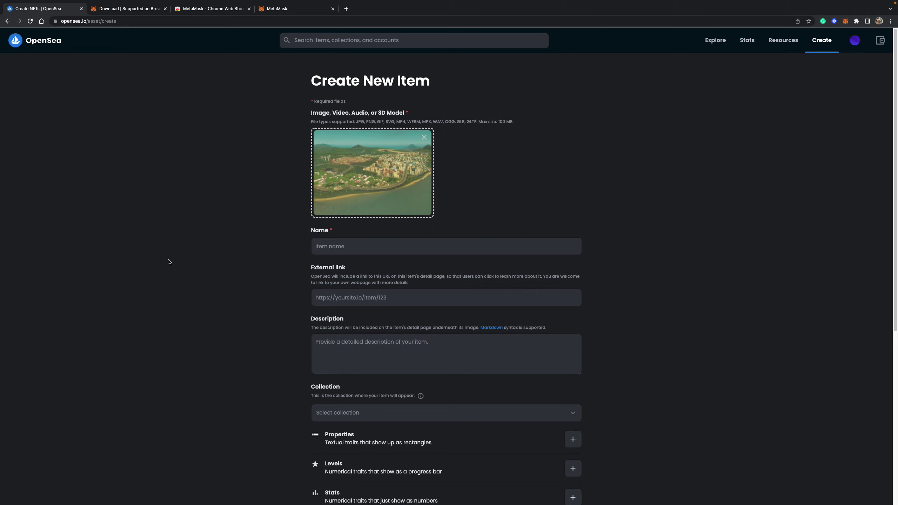
- Name the item "Costa Dorada Panoramic View #1" and describe it as "A panoramic view of my city Costa Dorada, built with Cities Skyline videogame"
click(325, 250)
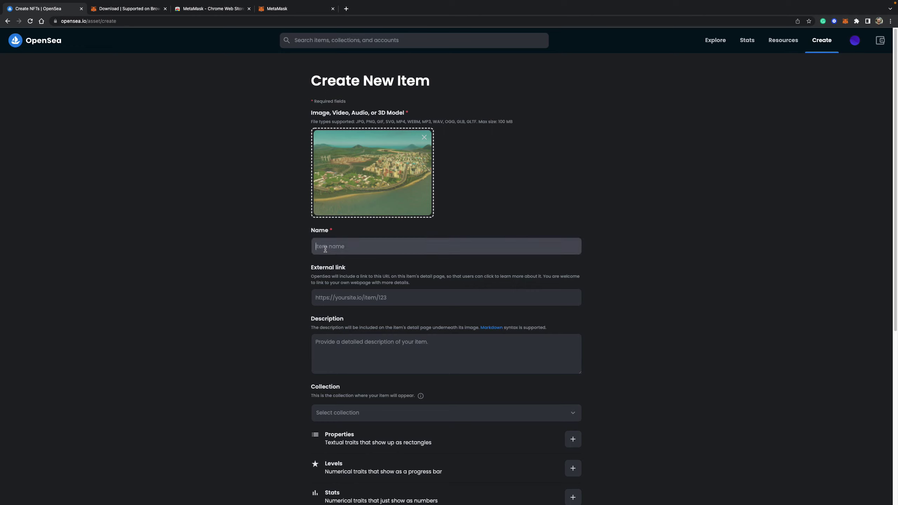
text(Costa Dorada Panoramic View #1)
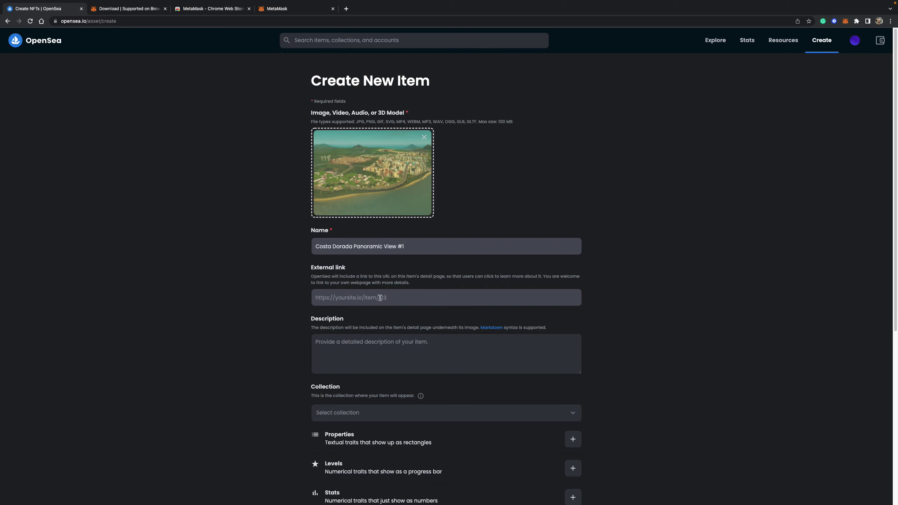
scroll(249, 314, down, 2)
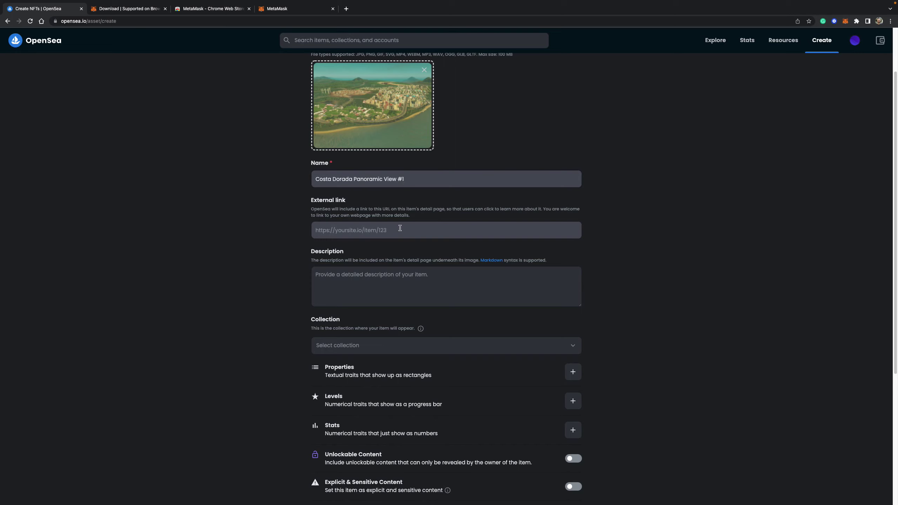
click(340, 278)
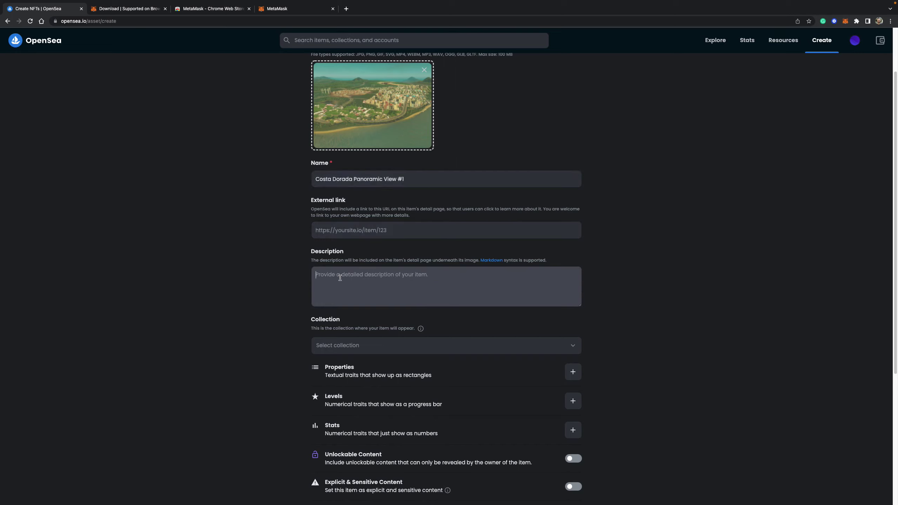
text(A pa)
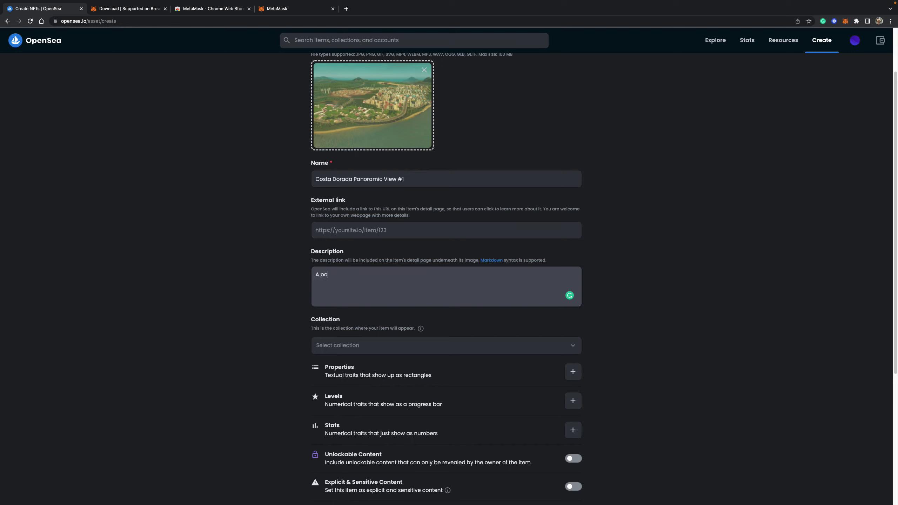
text(noramic view of my city Costa Dorada, built with C)
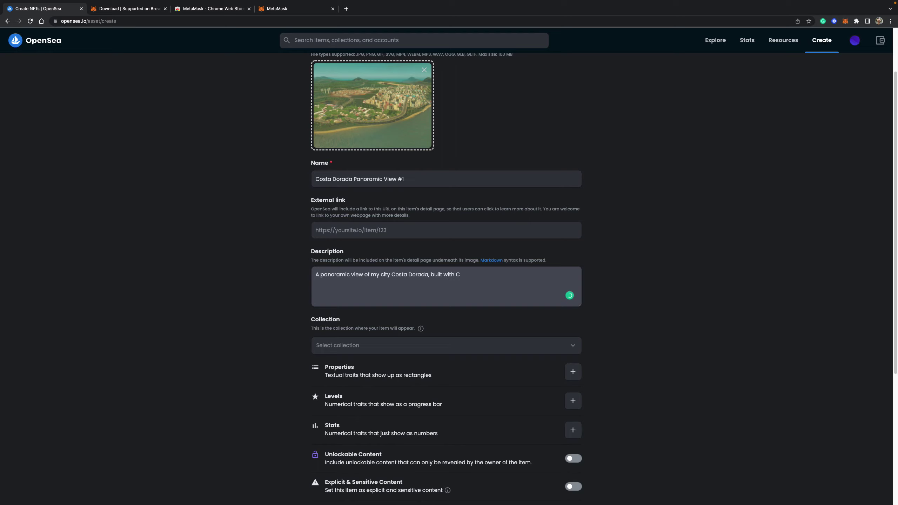
text(ities Skyline videogamew)
- Check the available collections and the fields for adding item properties, closing both without making changes
scroll(295, 303, down, 3)
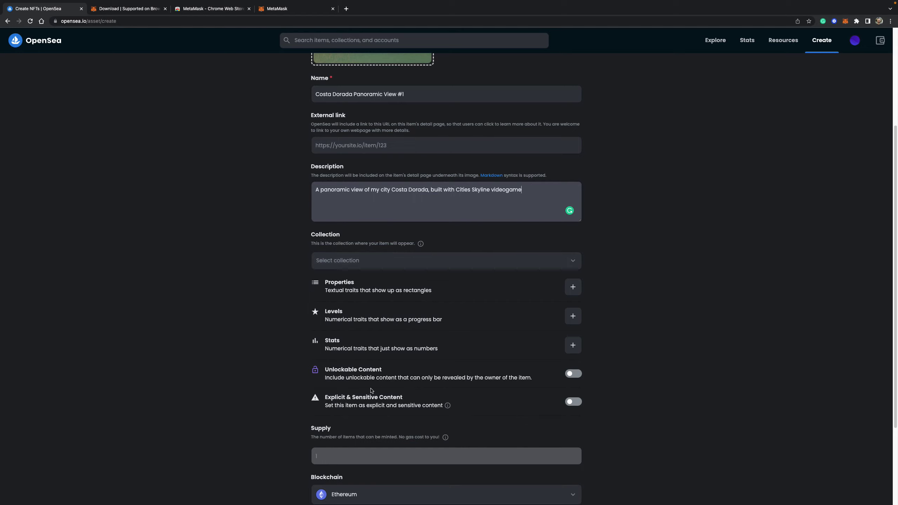
click(575, 262)
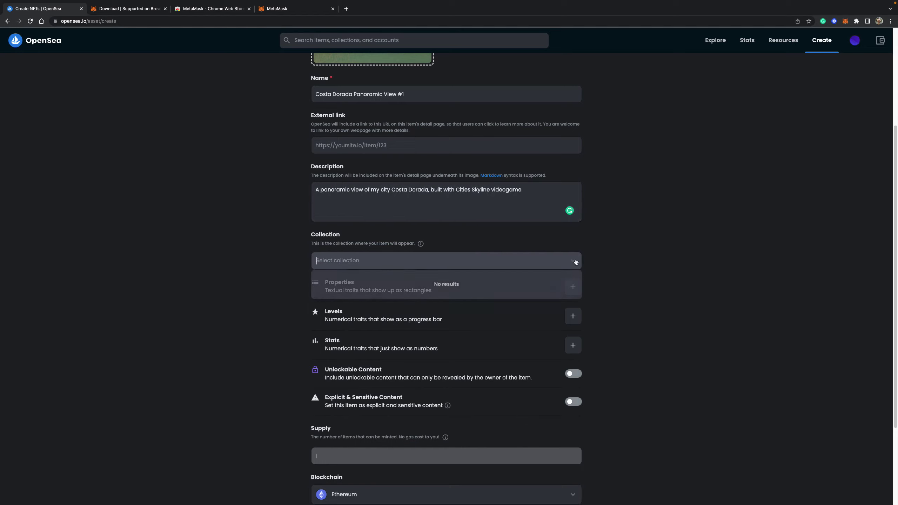
click(632, 268)
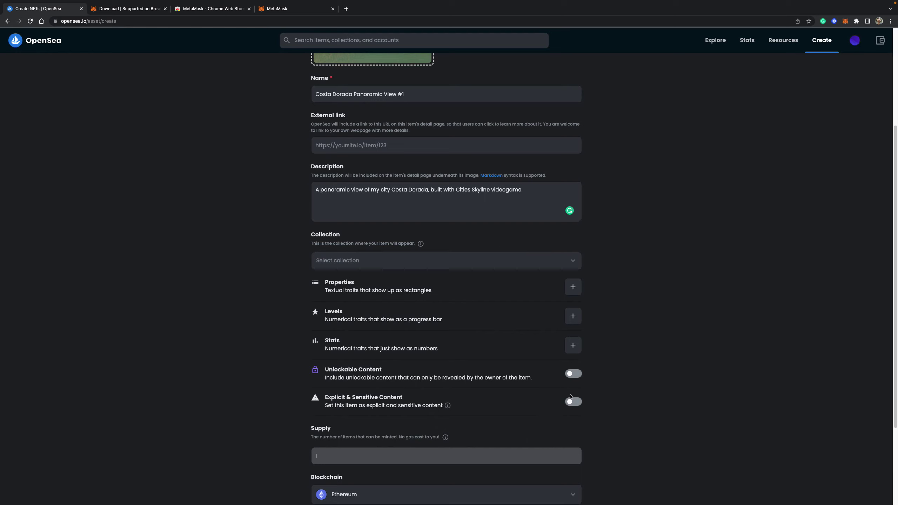
click(573, 287)
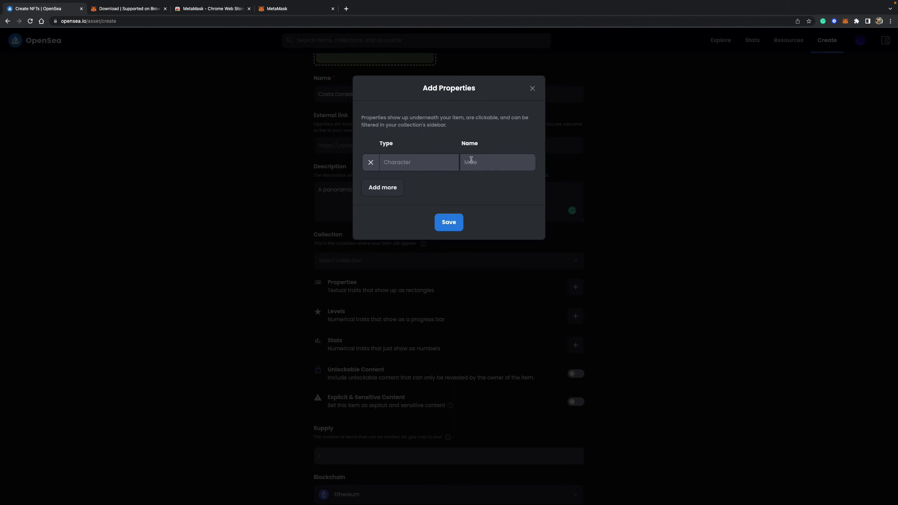
click(532, 89)
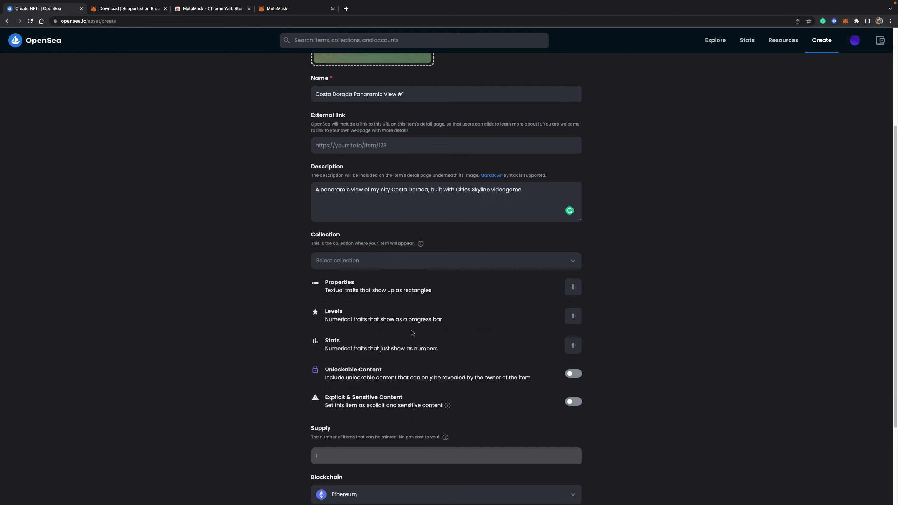
- Add a property of type City with the name Costa Dorada to the item and save it
scroll(666, 340, down, 2)
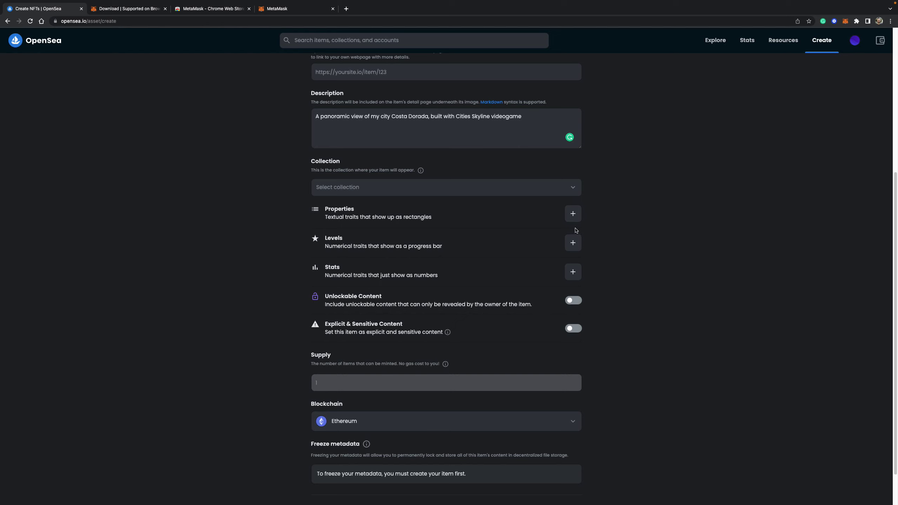
click(573, 214)
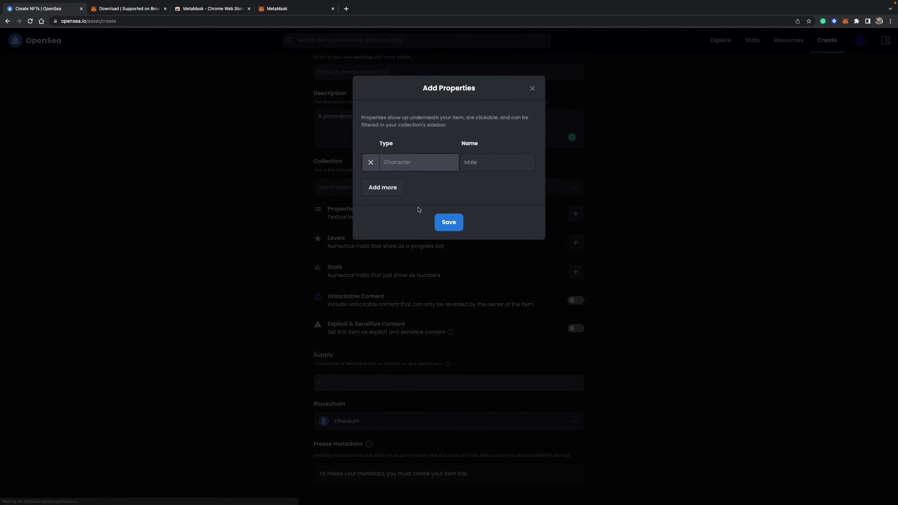
click(403, 166)
text(City)
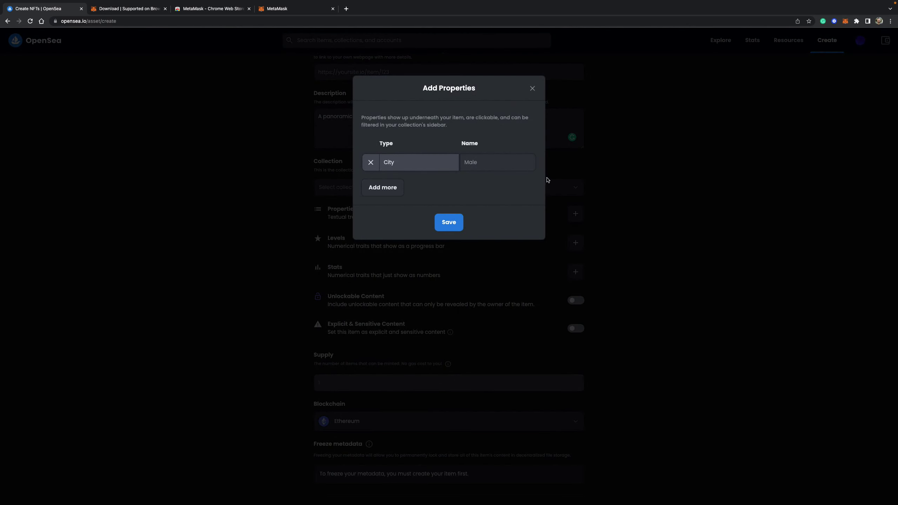
click(529, 167)
text(Costa)
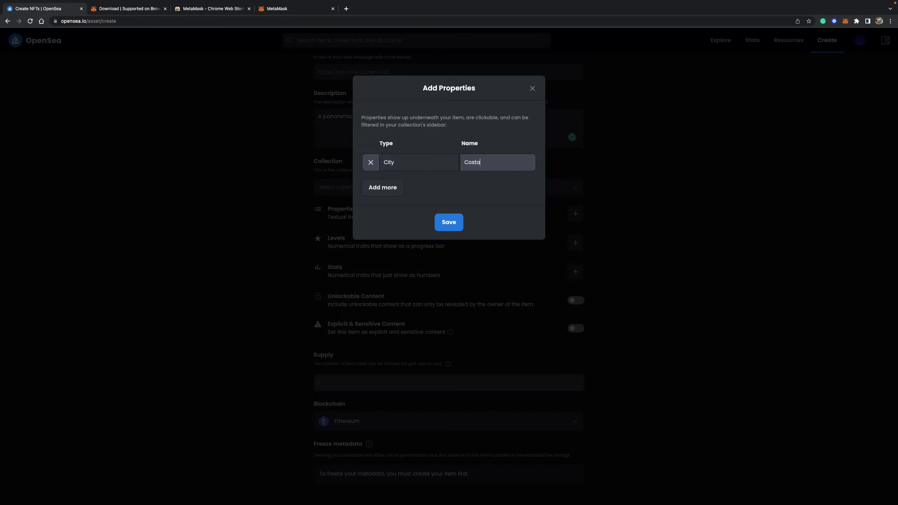
text( Dopr)
key(BackSpace)
text(rada)
click(449, 222)
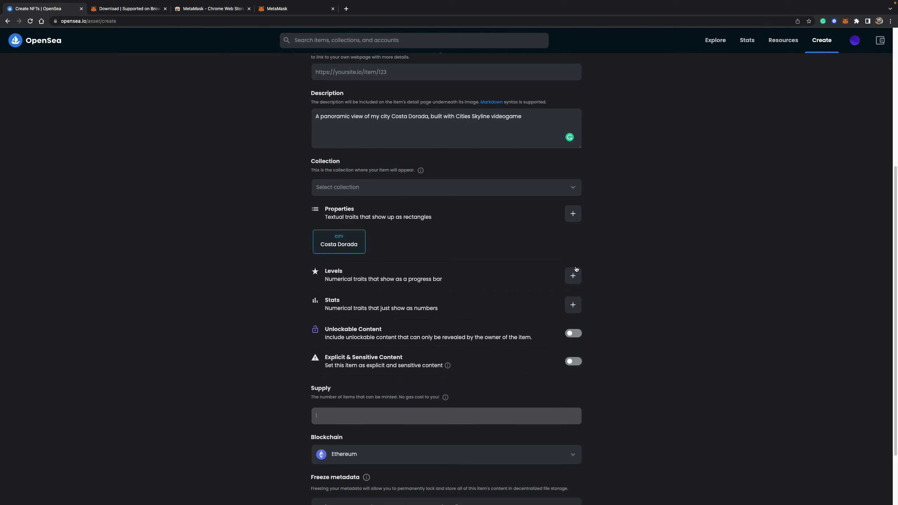
- Turn on unlockable content for the item, look back over the form and activate the unlockable content field
scroll(668, 374, down, 2)
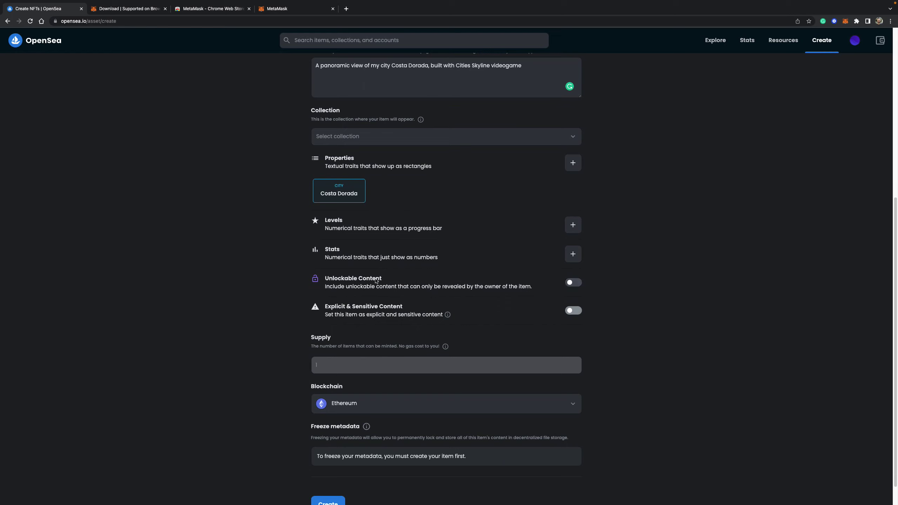
click(570, 283)
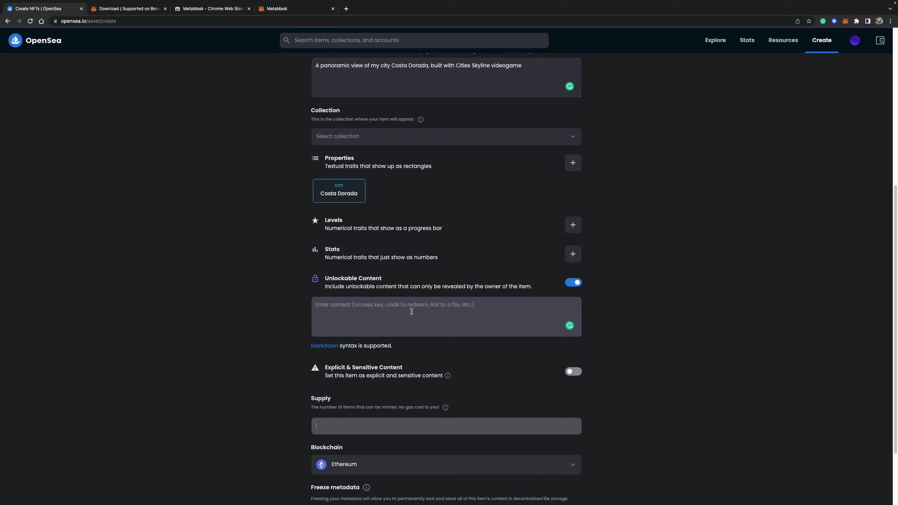
scroll(642, 200, up, 8)
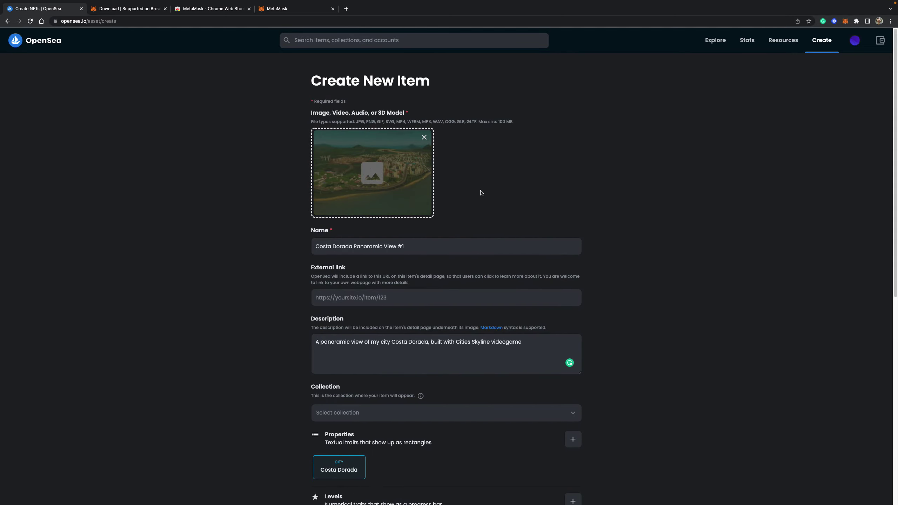
scroll(748, 292, down, 10)
click(371, 221)
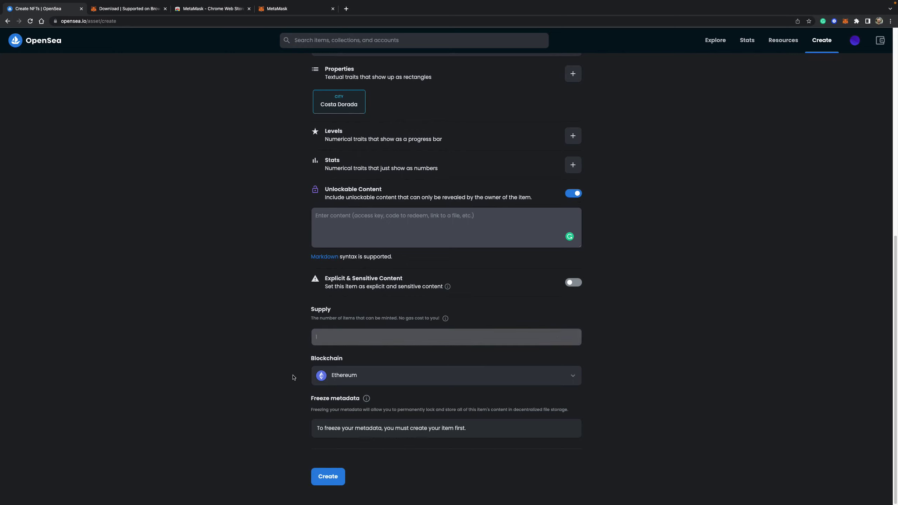
- Review the blockchain choices, set the item's blockchain to Polygon and its supply to 1
click(573, 376)
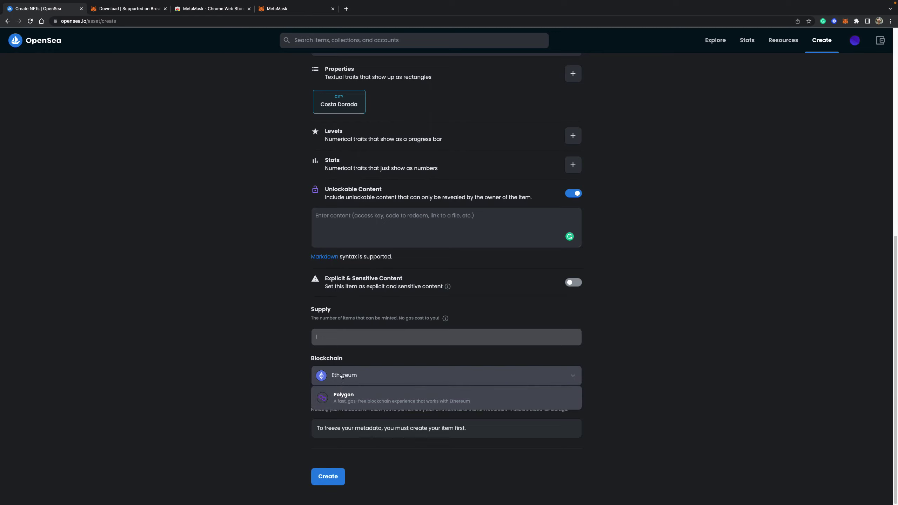
click(324, 337)
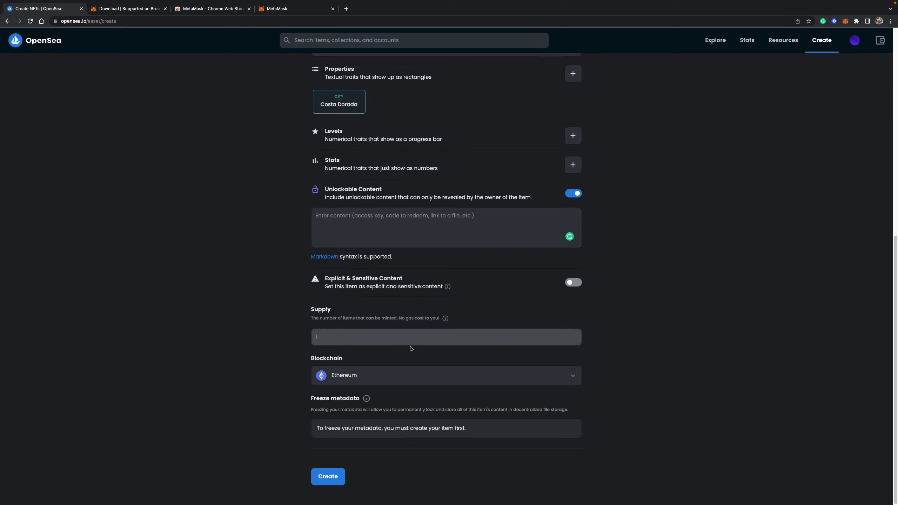
click(360, 374)
click(337, 403)
text(0)
key(BackSpace)
key(BackSpace)
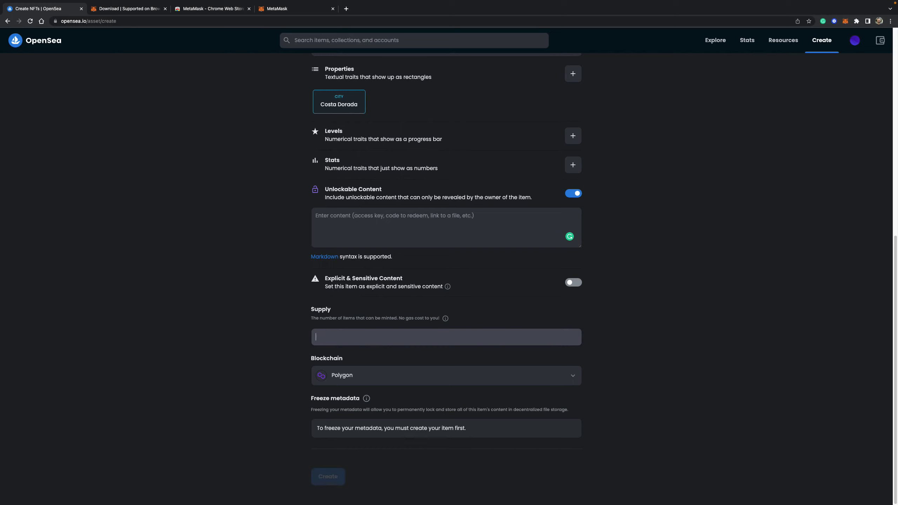
text(1)
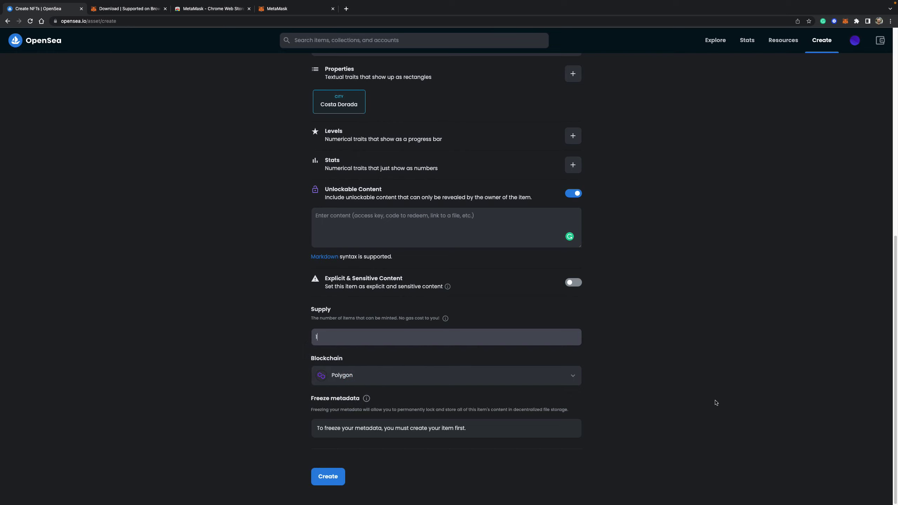
- Review the completed form, submit the item for creation and solve the robot check by selecting all tractor images
scroll(715, 402, up, 15)
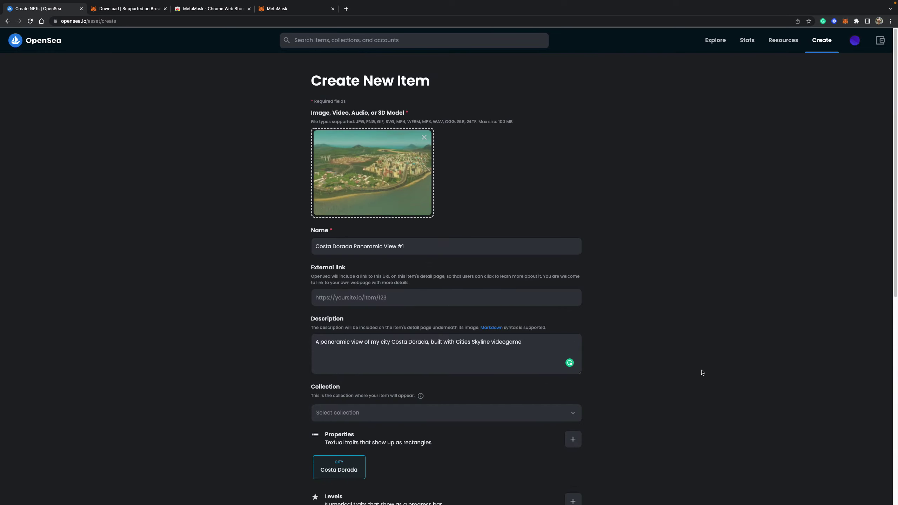
scroll(653, 343, down, 15)
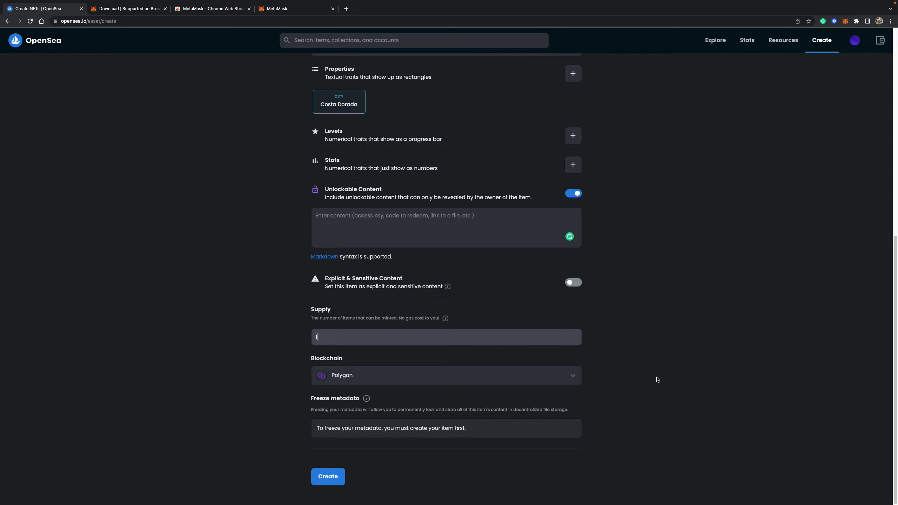
click(320, 477)
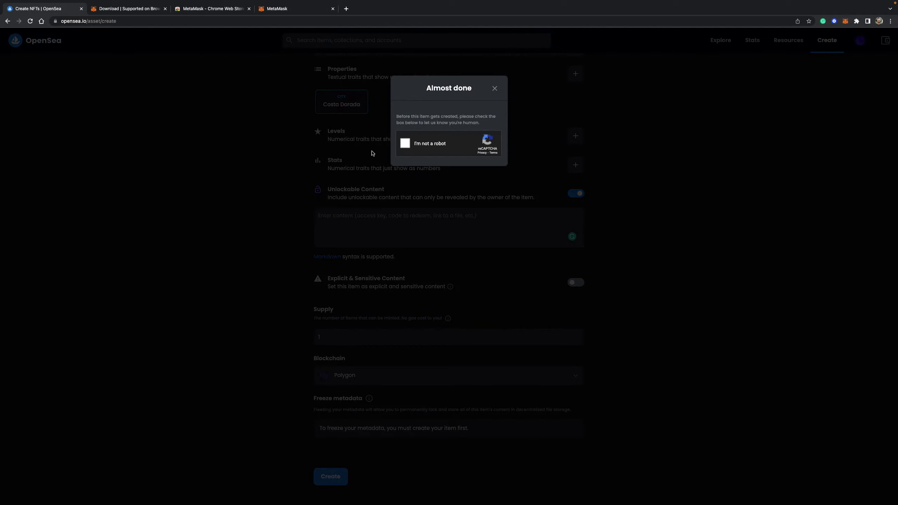
click(405, 146)
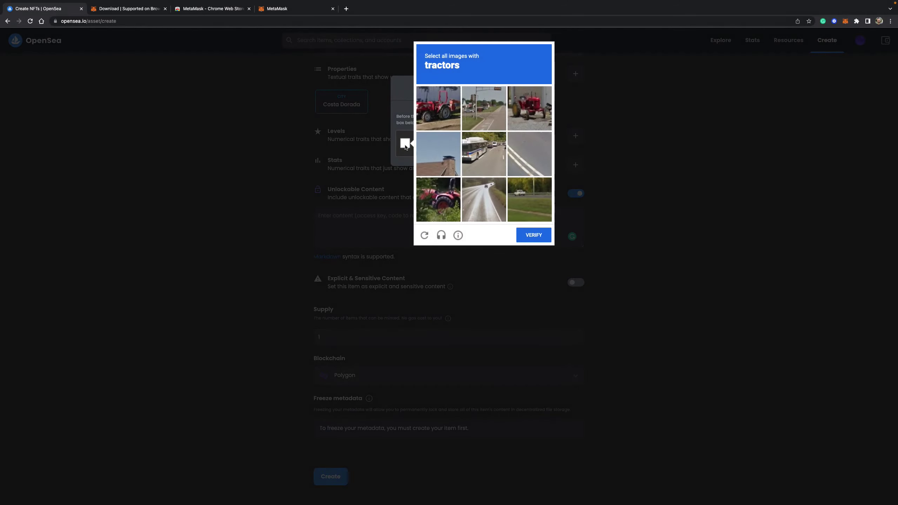
click(438, 117)
click(529, 108)
click(438, 200)
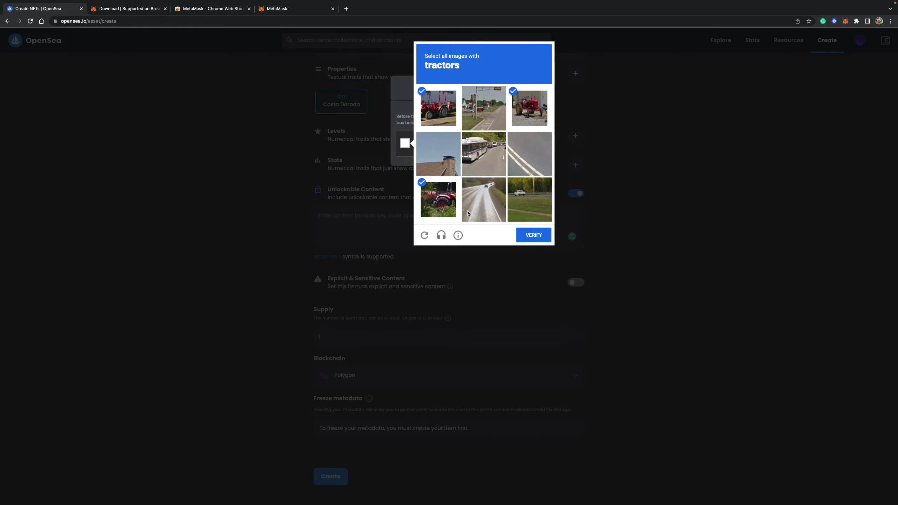
click(526, 237)
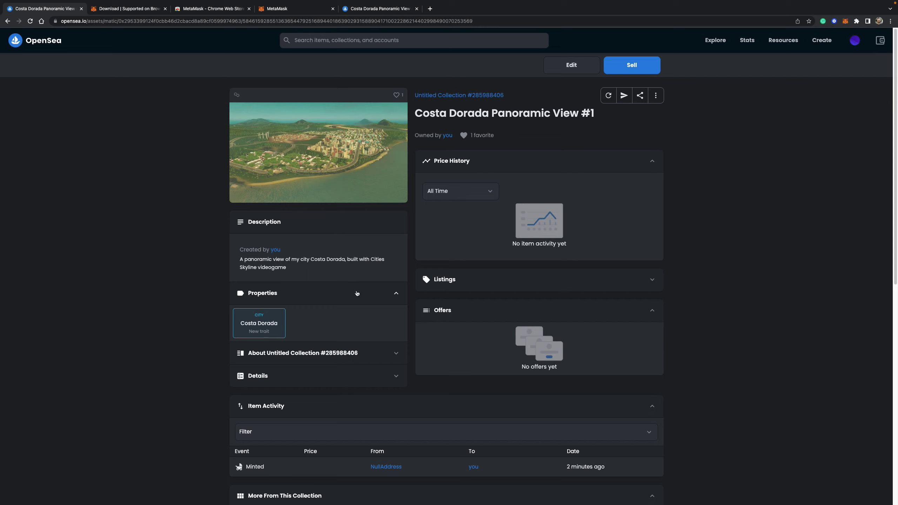
- Look through the created item's detail page and start listing the item for sale
scroll(724, 314, down, 8)
scroll(723, 314, up, 8)
click(645, 71)
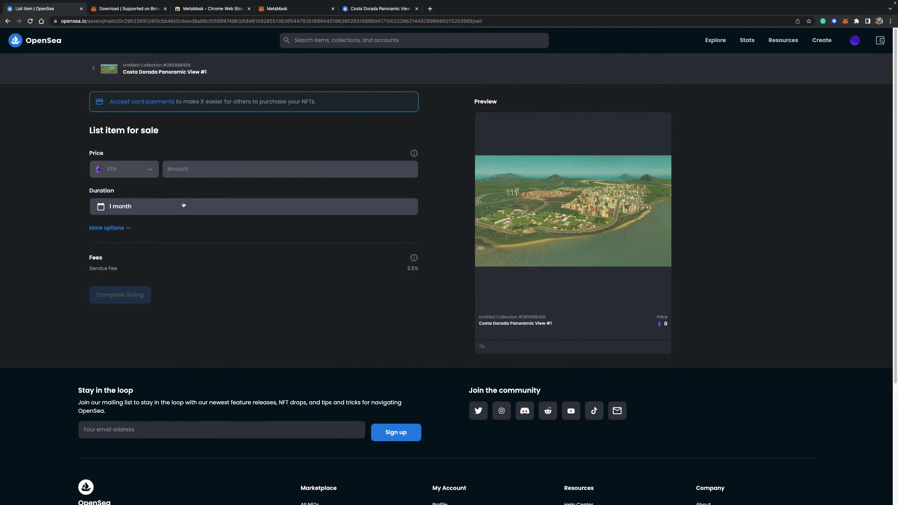
- Enter a listing price of 0.005 ETH for the item
click(173, 172)
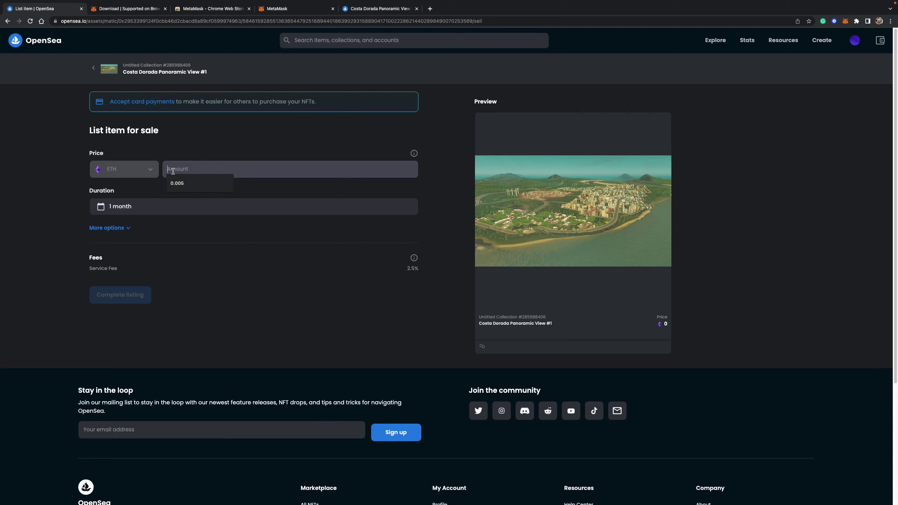
text(0.)
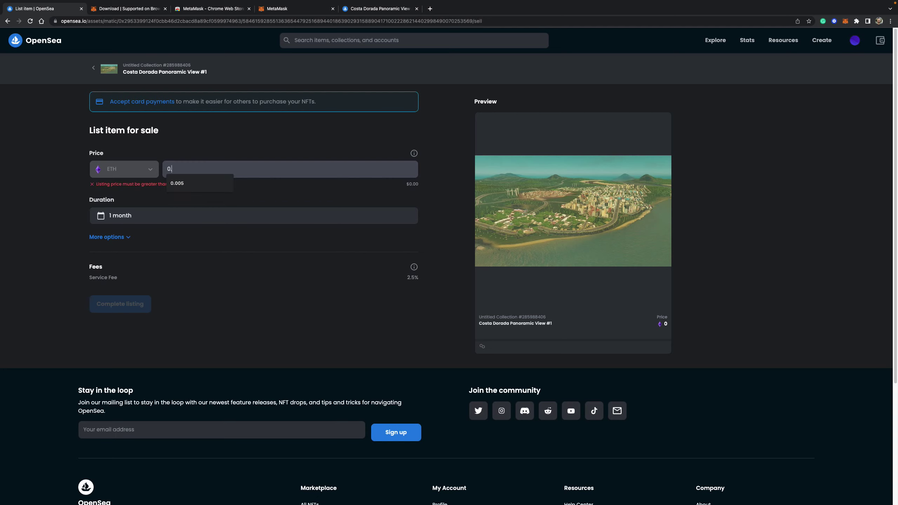
text(005)
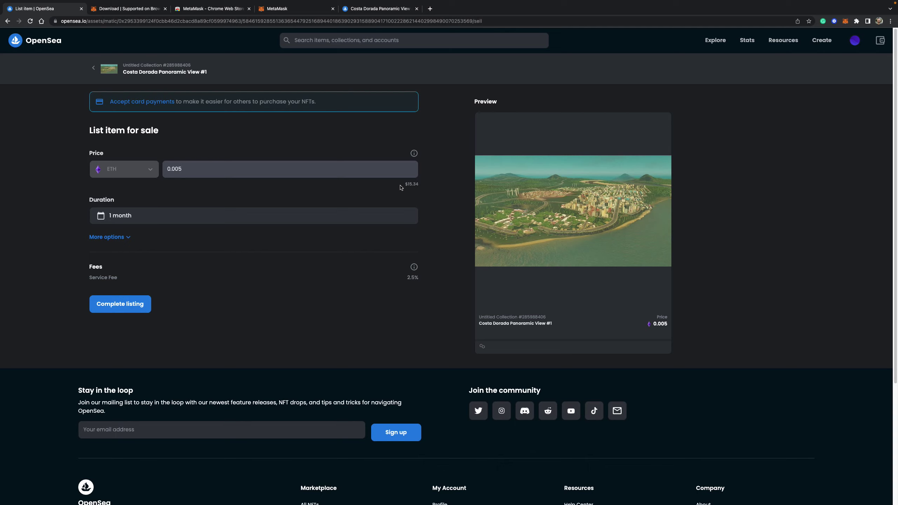
- Try listing prices of 1 ETH and 0.0005 ETH, and set the price back to 0.005 ETH
key(BackSpace)
key(BackSpace)
key(BackSpace)
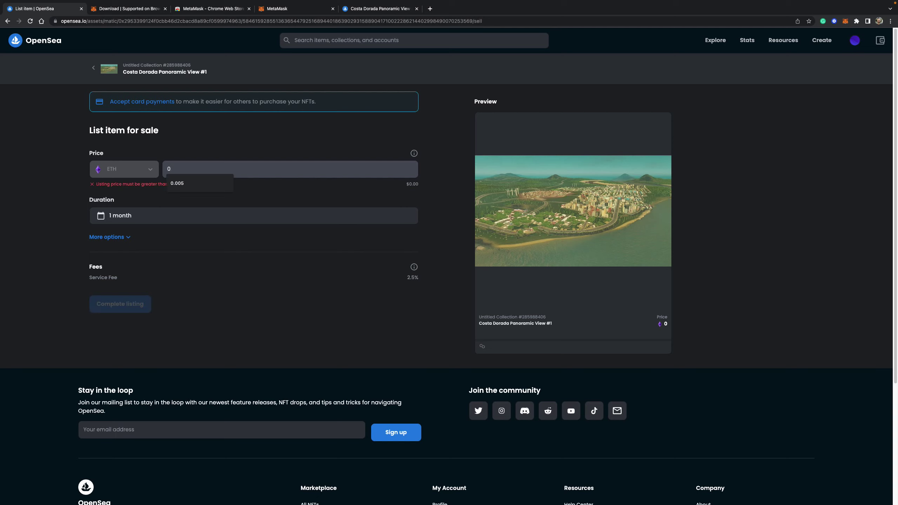
key(BackSpace)
text(1)
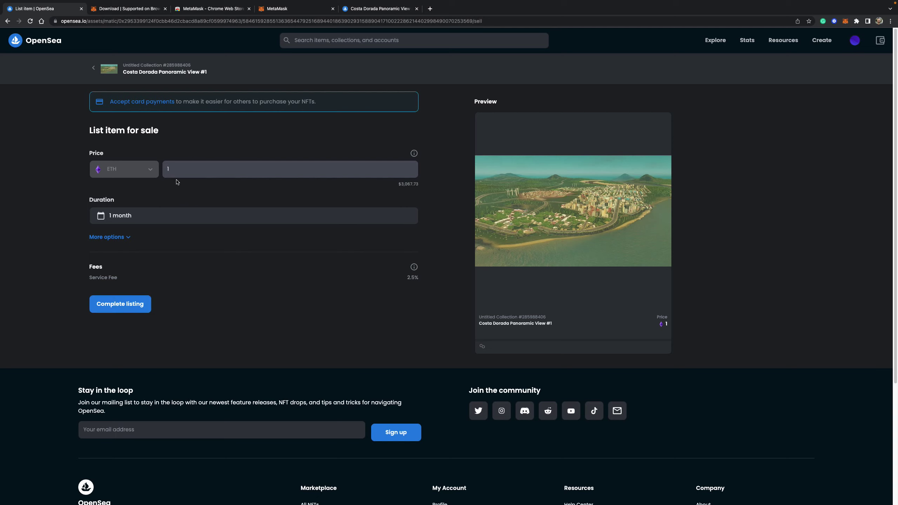
key(BackSpace)
text(0.0005)
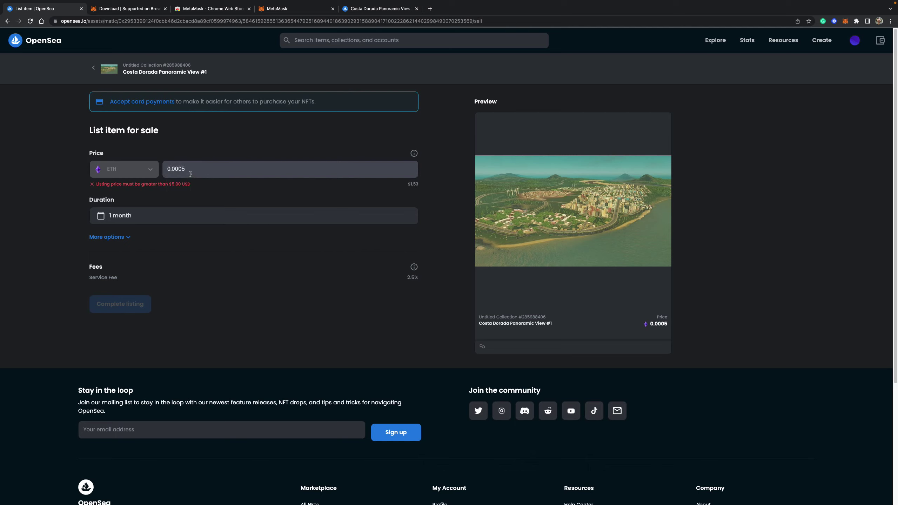
key(BackSpace)
key(BackSpace)
text(5)
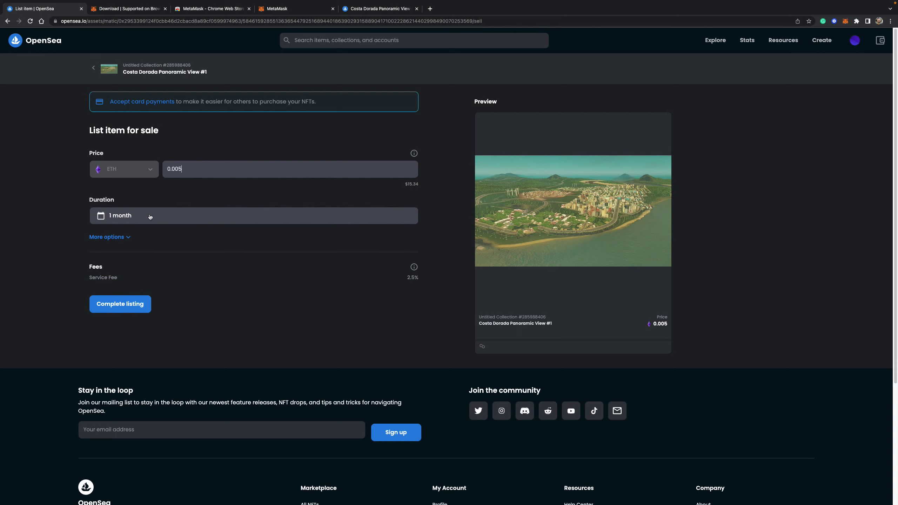
- Set the listing's duration to 6 months using the preset date ranges
click(134, 223)
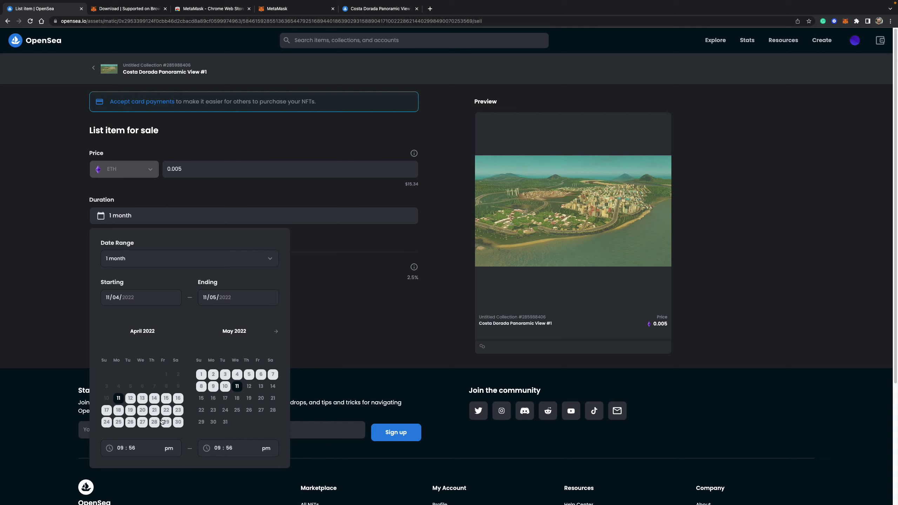
click(128, 263)
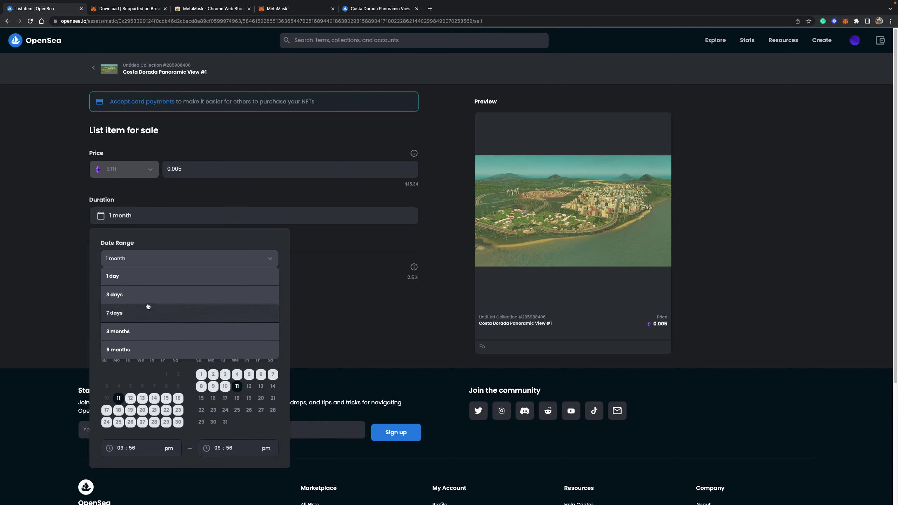
click(129, 350)
click(74, 264)
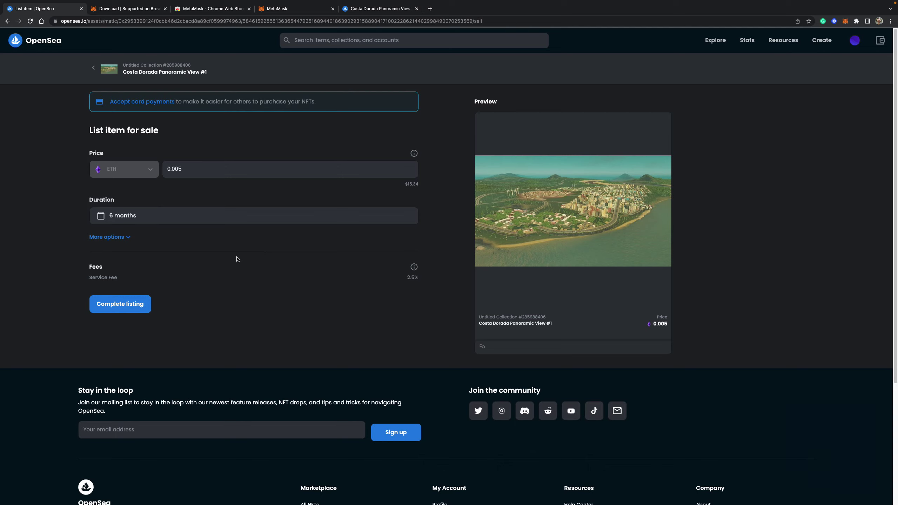
- Expand the additional listing options and examine the specific-buyer reservation, the service fee and the price
click(129, 238)
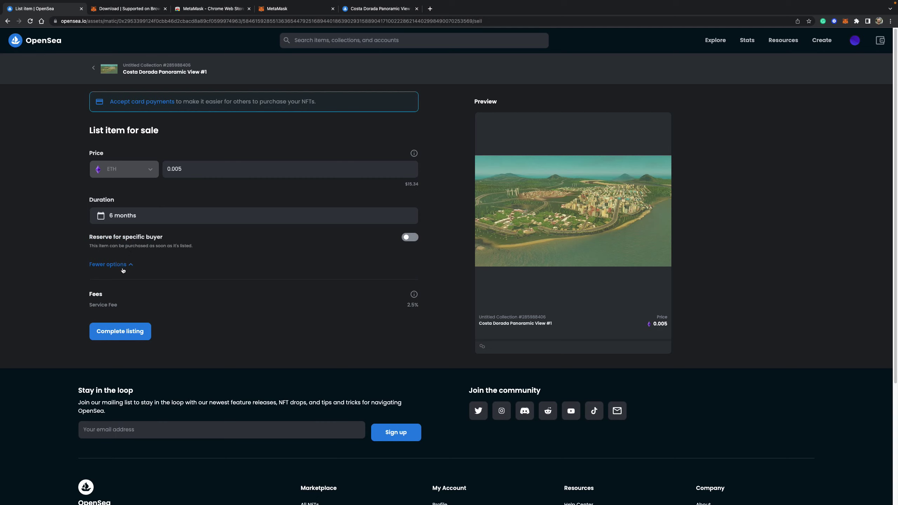
double_click(92, 294)
drag(407, 304, 419, 304)
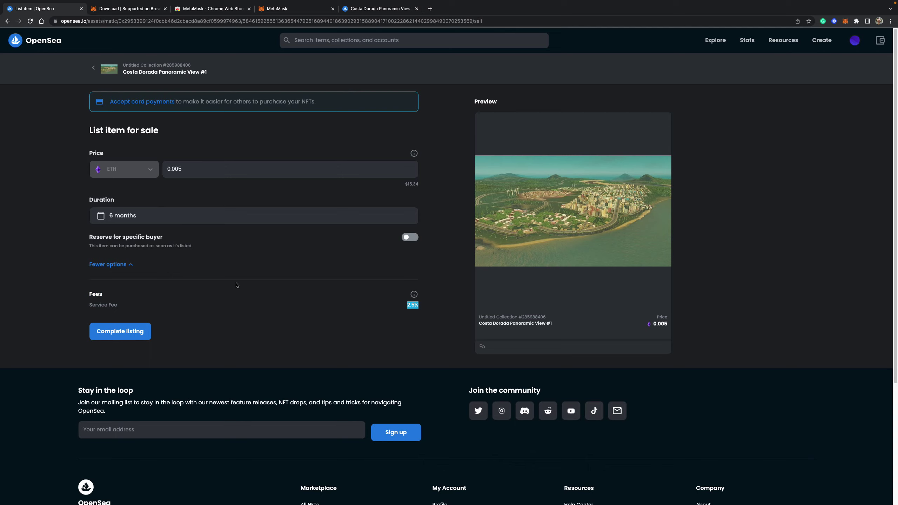
click(49, 291)
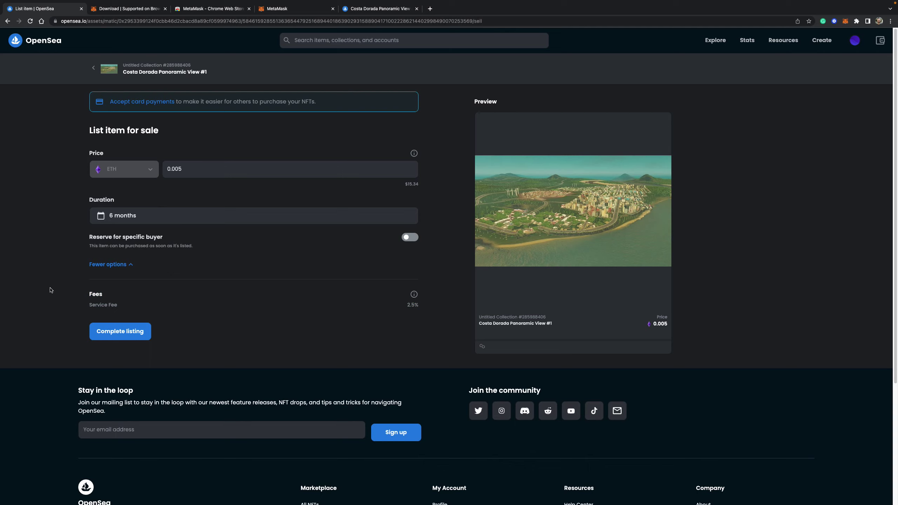
click(195, 171)
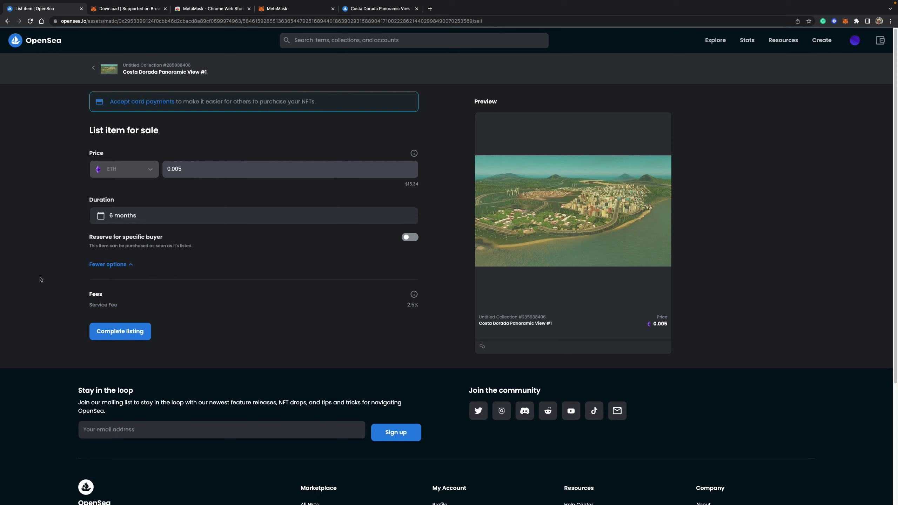
click(58, 263)
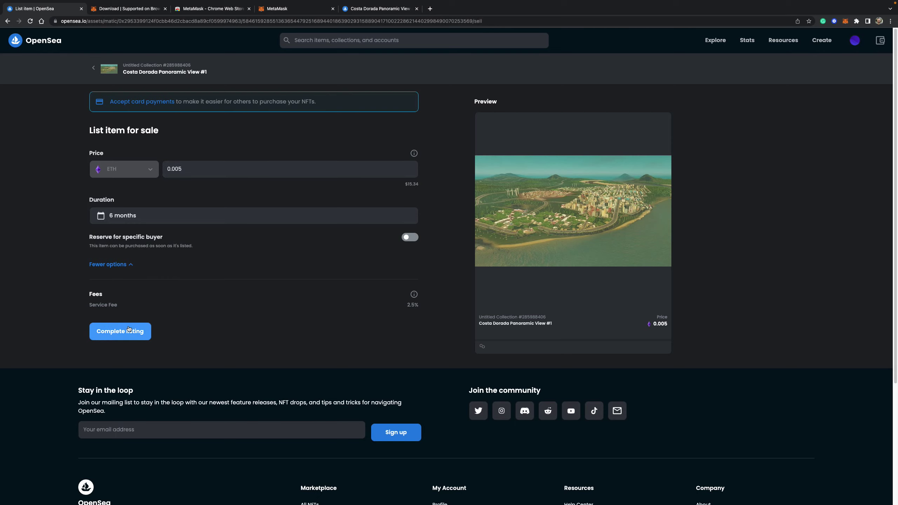
- Submit the listing and unlock the selling functionality by signing the OpenSea Collections wallet request
click(143, 337)
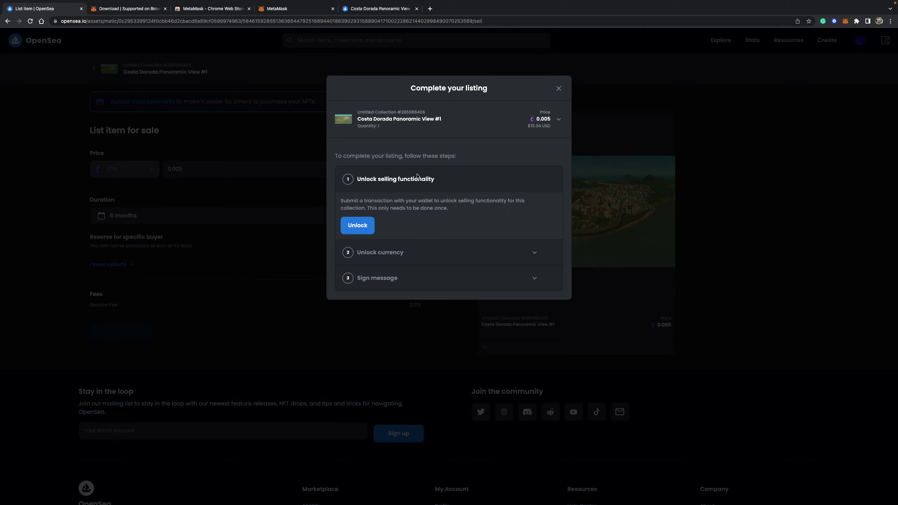
click(370, 230)
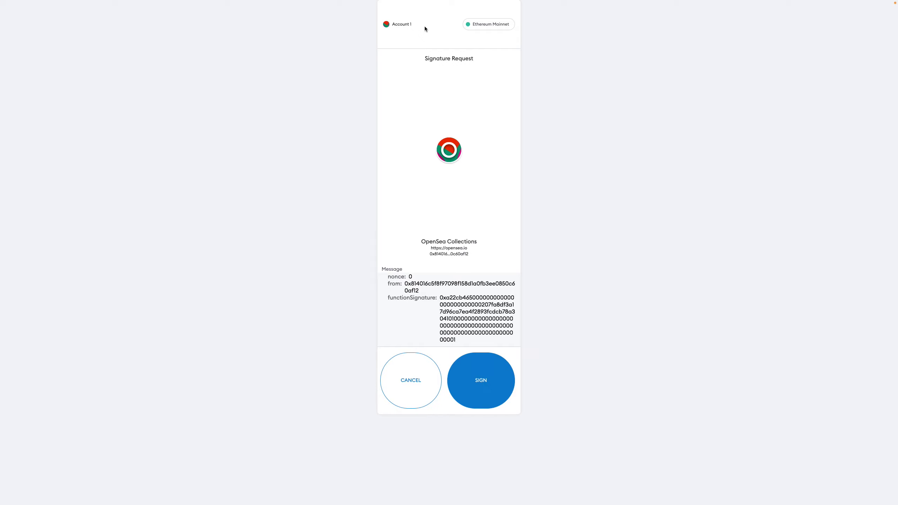
click(484, 380)
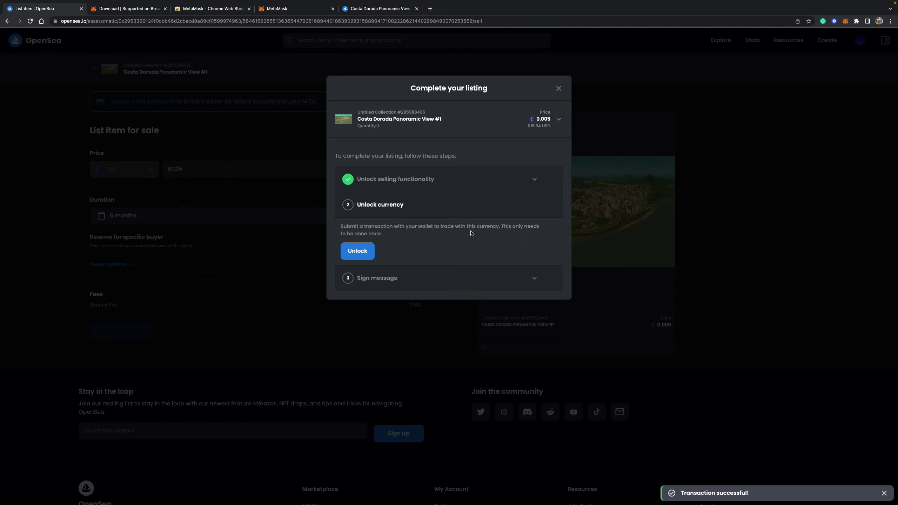
- Unlock the currency by signing the Wrapped Ether wallet request, repeating the unlock and signature if necessary
click(366, 255)
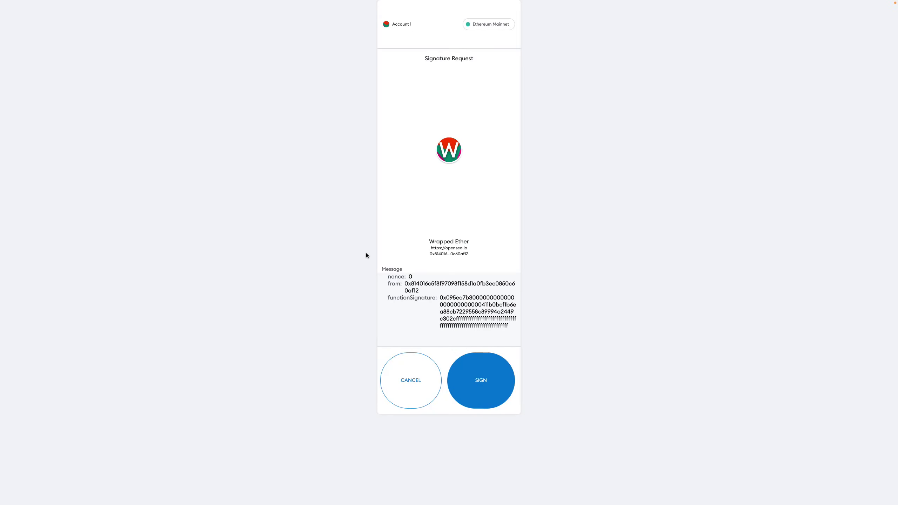
click(481, 380)
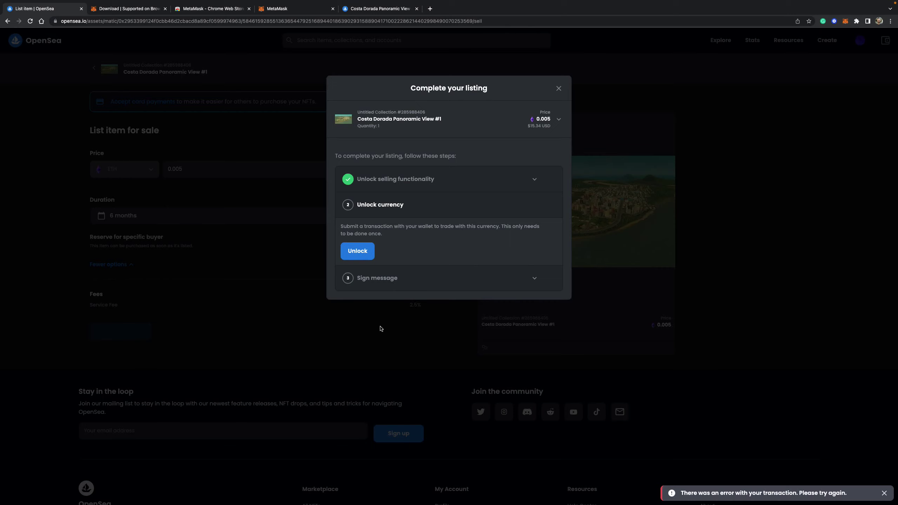
click(358, 250)
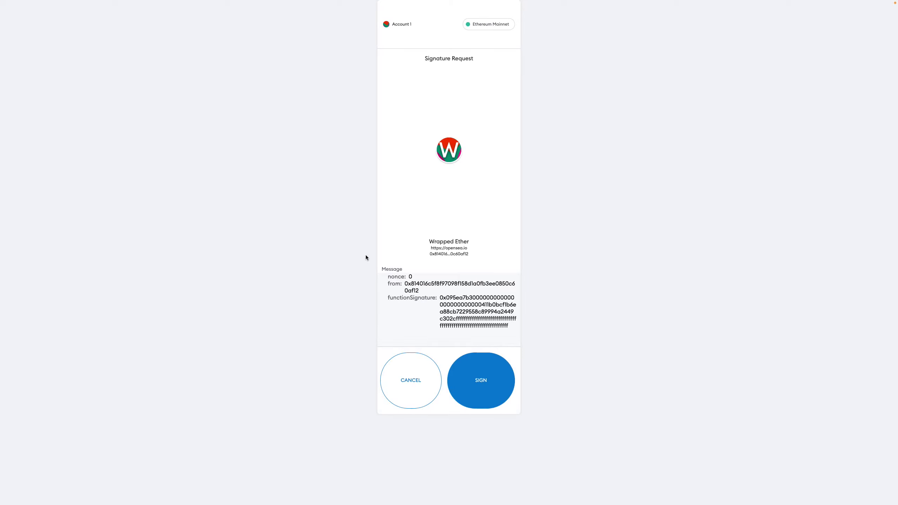
click(489, 391)
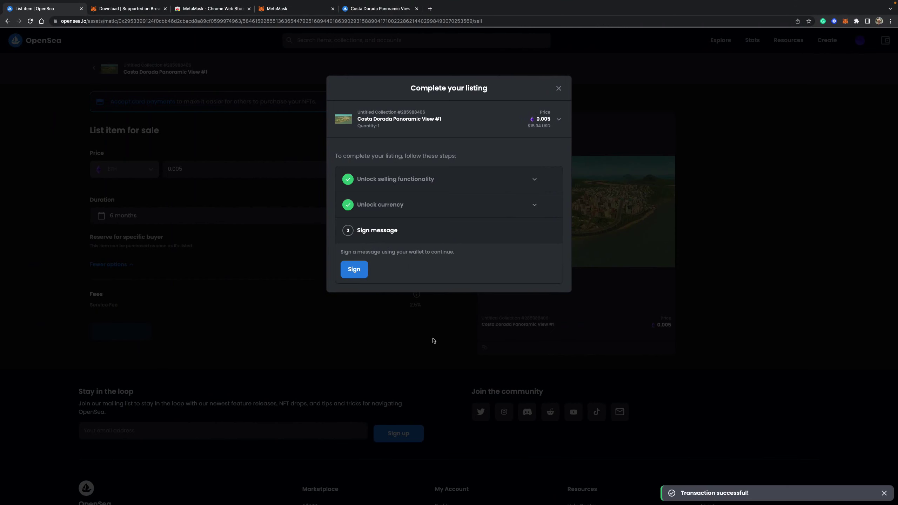
- Sign the final listing message with the wallet and close the listing confirmation
click(354, 269)
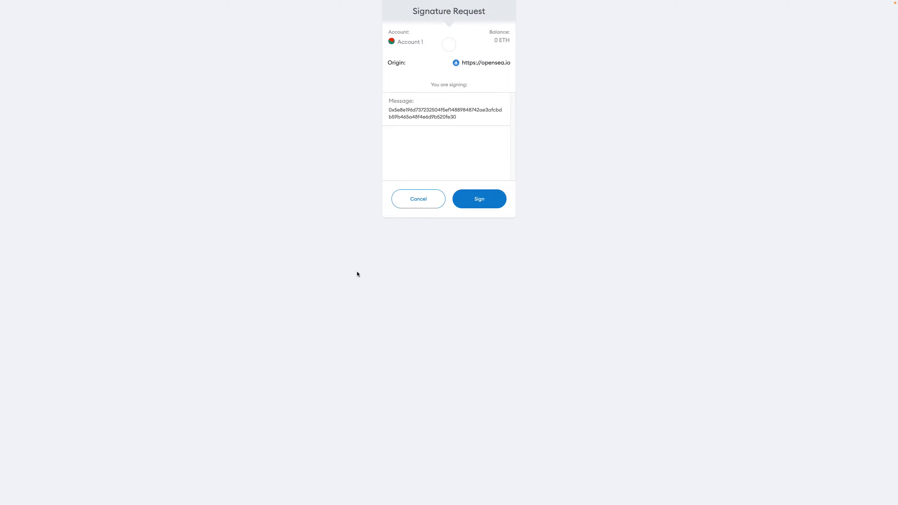
click(480, 199)
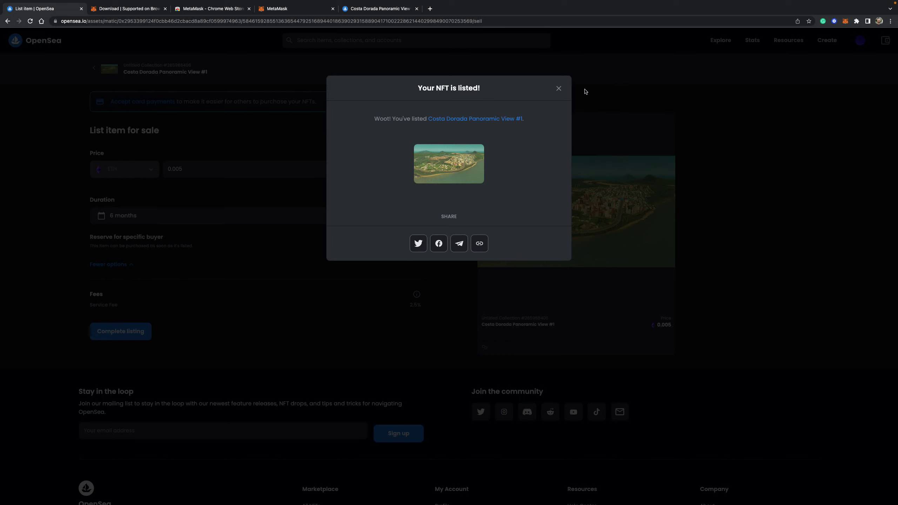
click(558, 89)
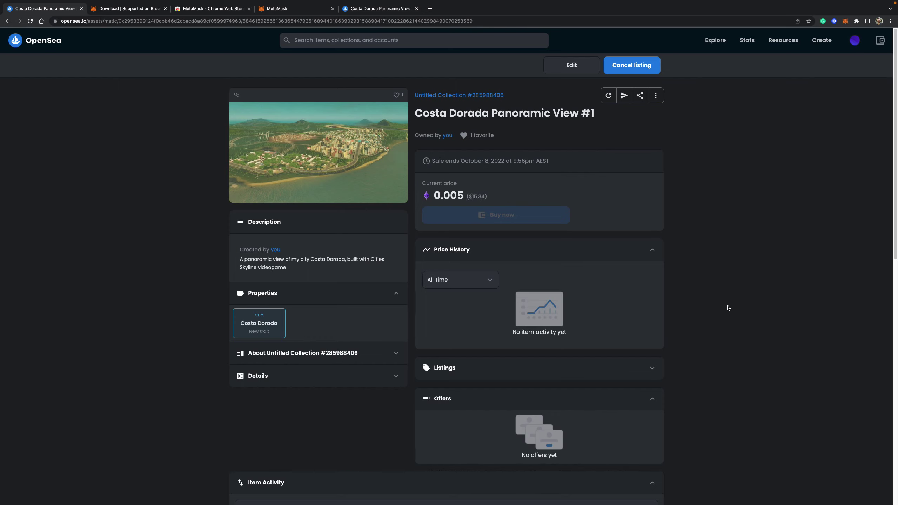
- Look through the listed item's detail page and open the collection it belongs to
scroll(728, 307, down, 10)
scroll(728, 307, up, 10)
scroll(737, 307, down, 10)
scroll(742, 310, up, 10)
click(461, 99)
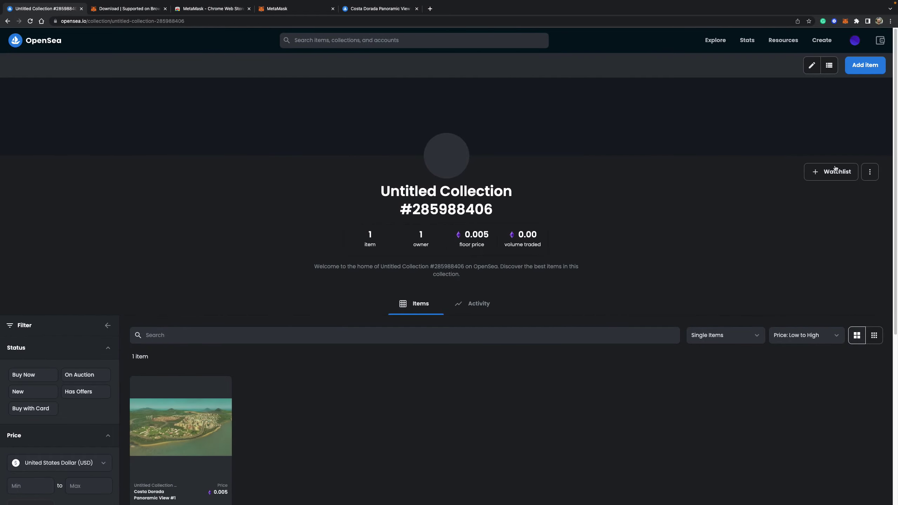
- Open the collection for editing and examine its images, name, description, links and creator earnings settings
click(811, 65)
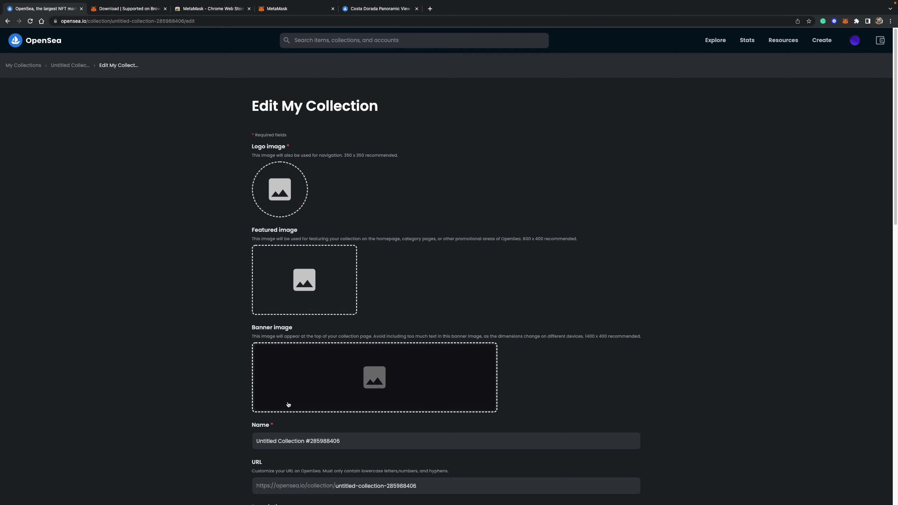
scroll(247, 362, down, 5)
scroll(219, 350, down, 1)
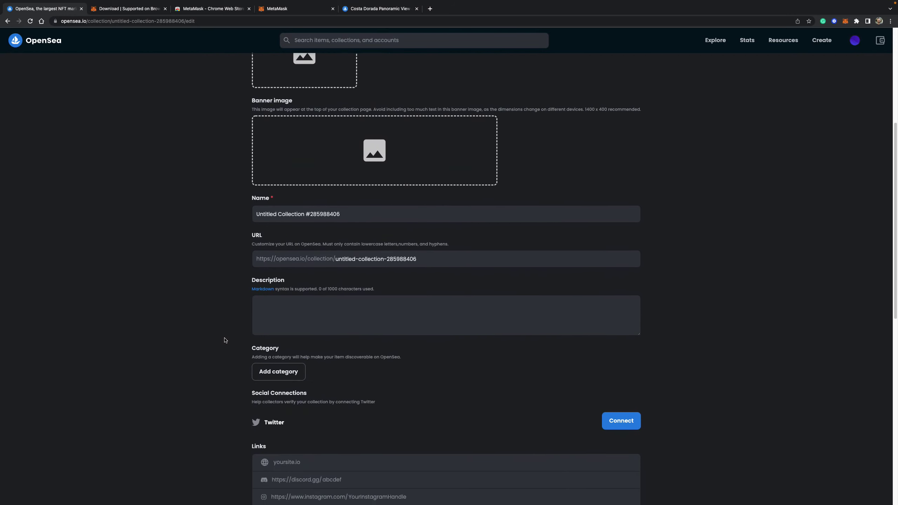
scroll(209, 361, down, 5)
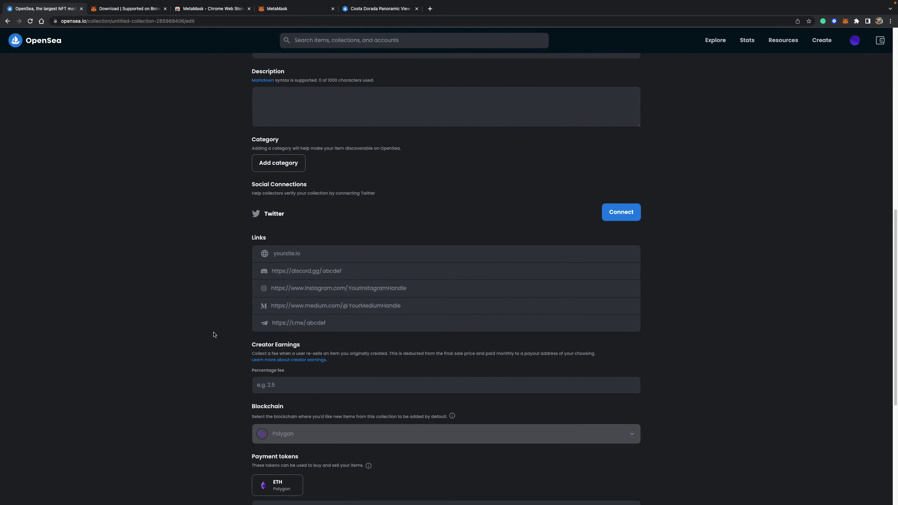
scroll(212, 353, down, 2)
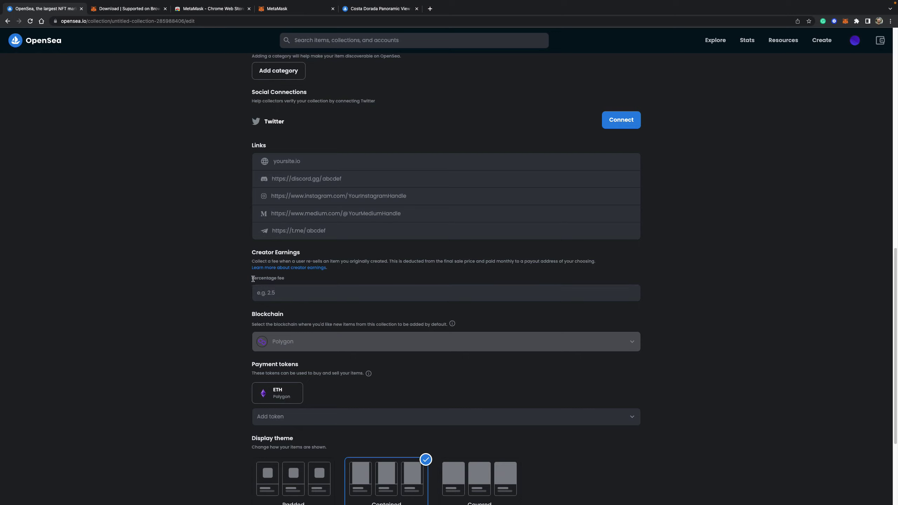
- Enter a creator earnings percentage fee of 2.5 and check the payout wallet address field without filling it in
click(268, 291)
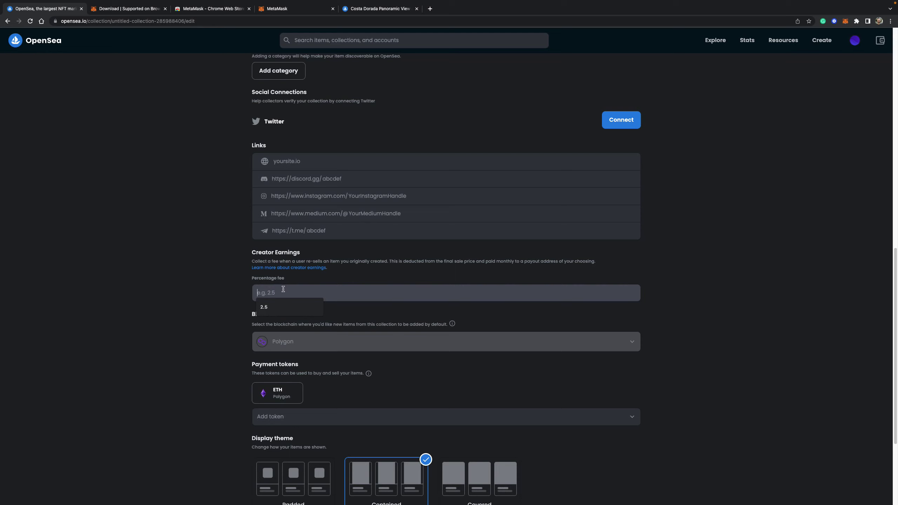
text(2.5)
click(295, 329)
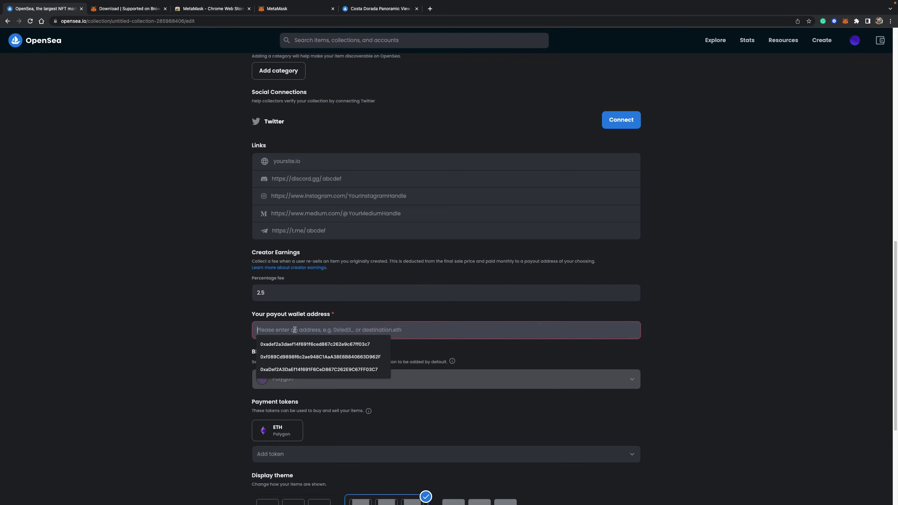
click(750, 333)
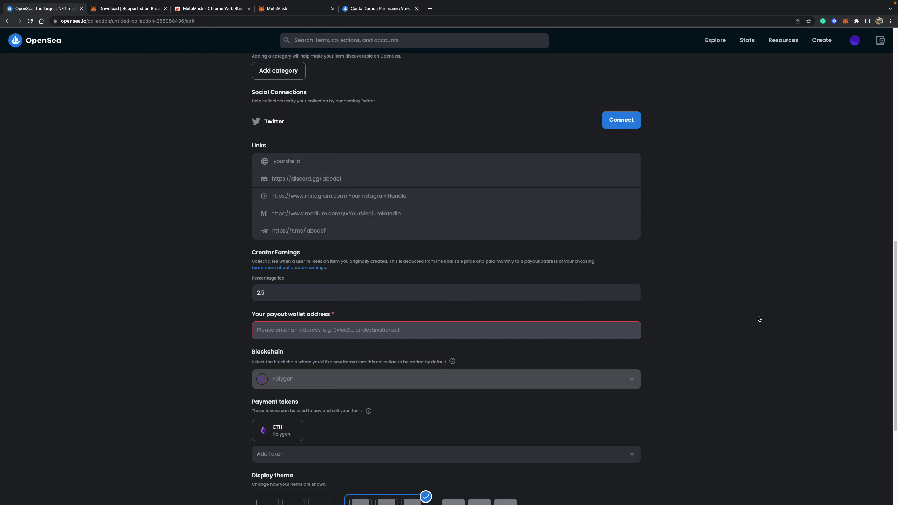
- Leave the collection editor to view the profile page's collected items, and return to the marketplace home page
scroll(763, 375, up, 20)
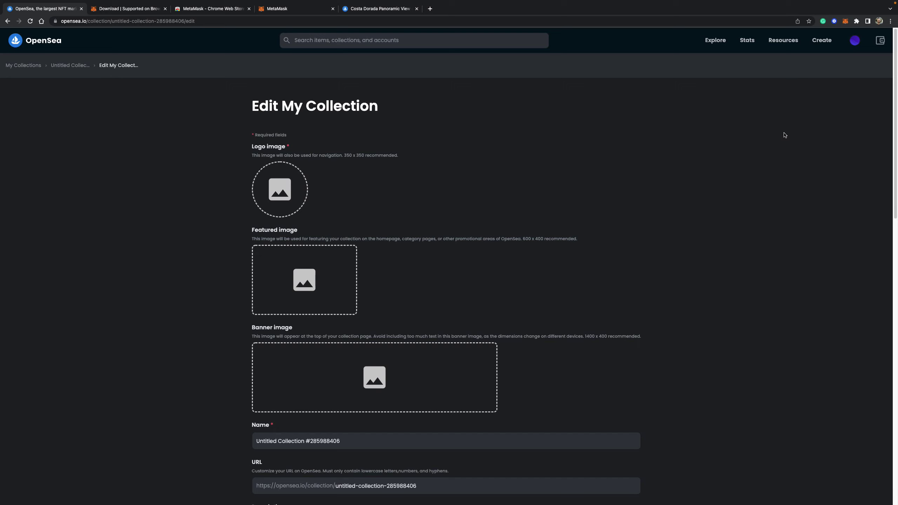
mouse_move(853, 42)
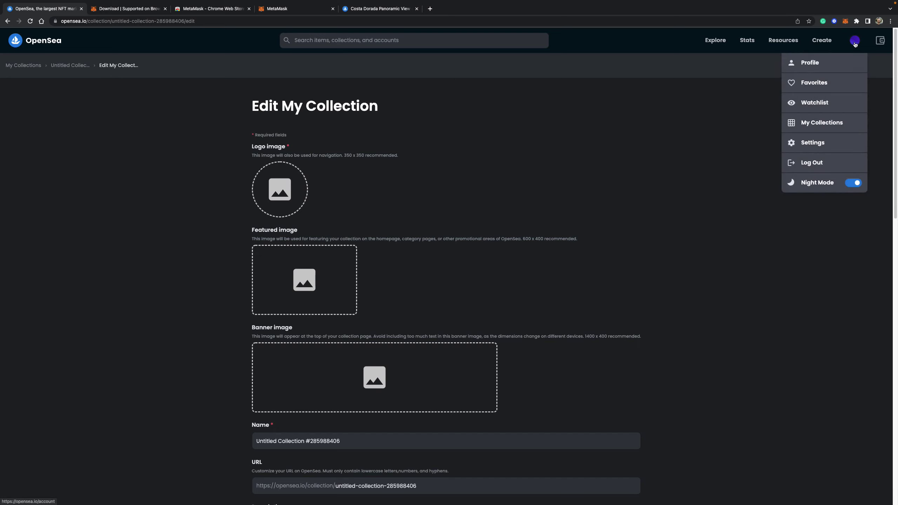
click(810, 62)
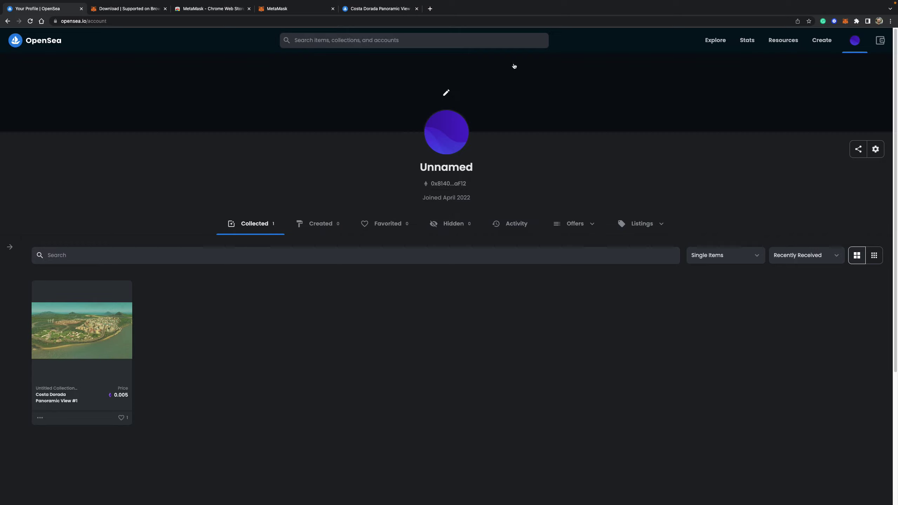
click(45, 39)
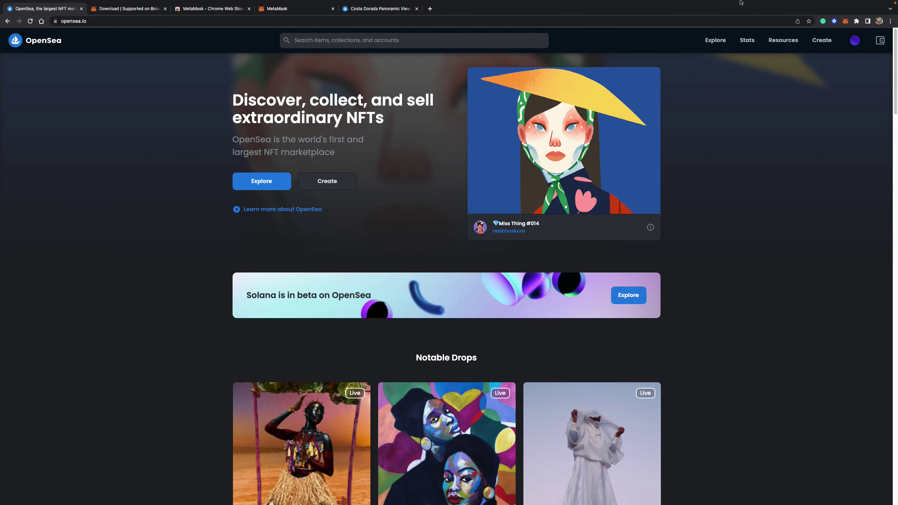
mouse_move(742, 2)
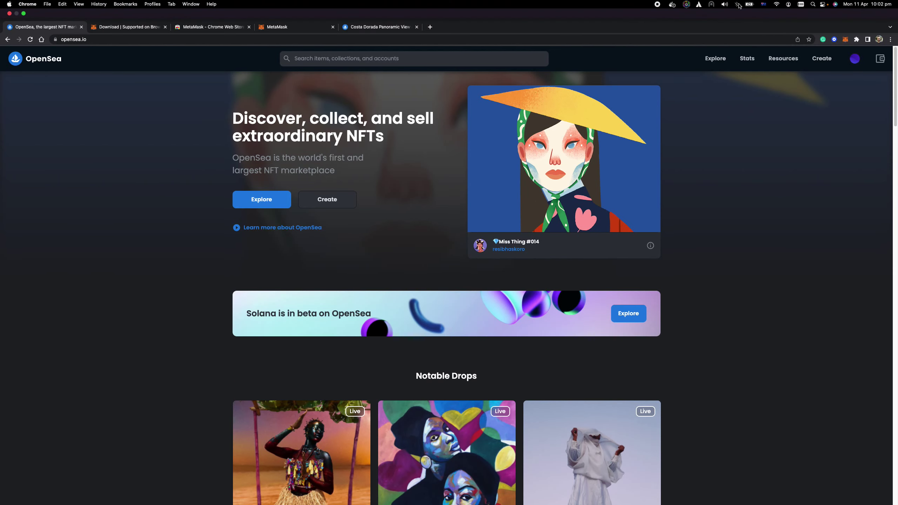